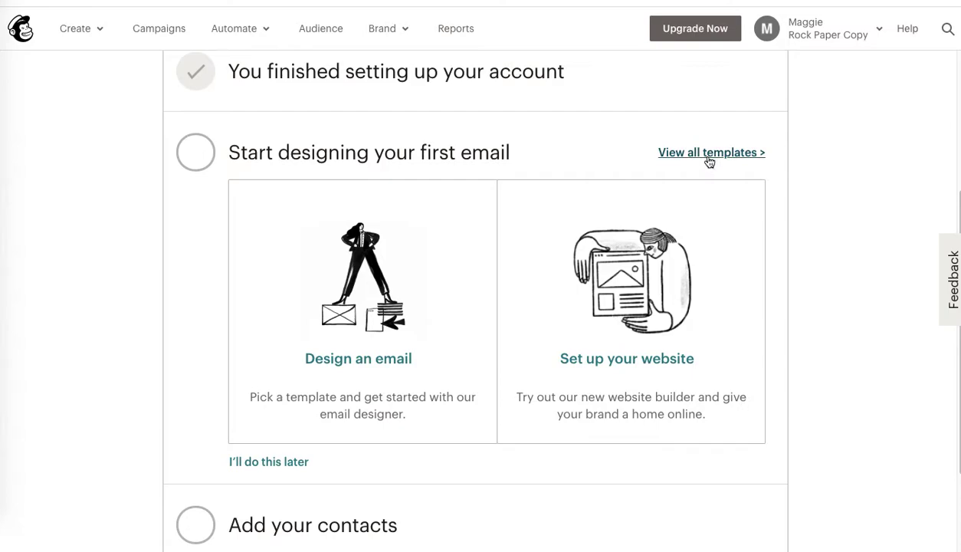
Step: Open the full email template gallery and look through the featured themes and saved templates
click(709, 156)
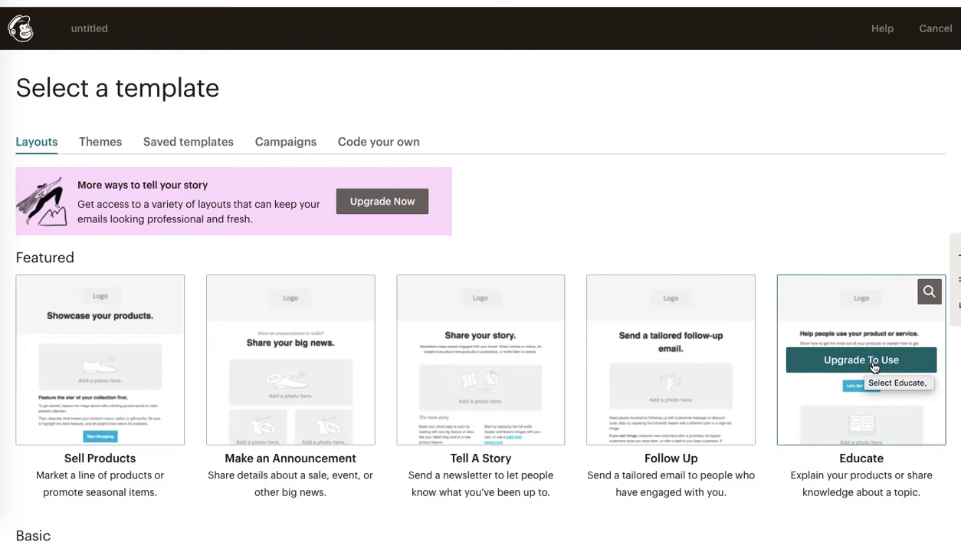
click(107, 143)
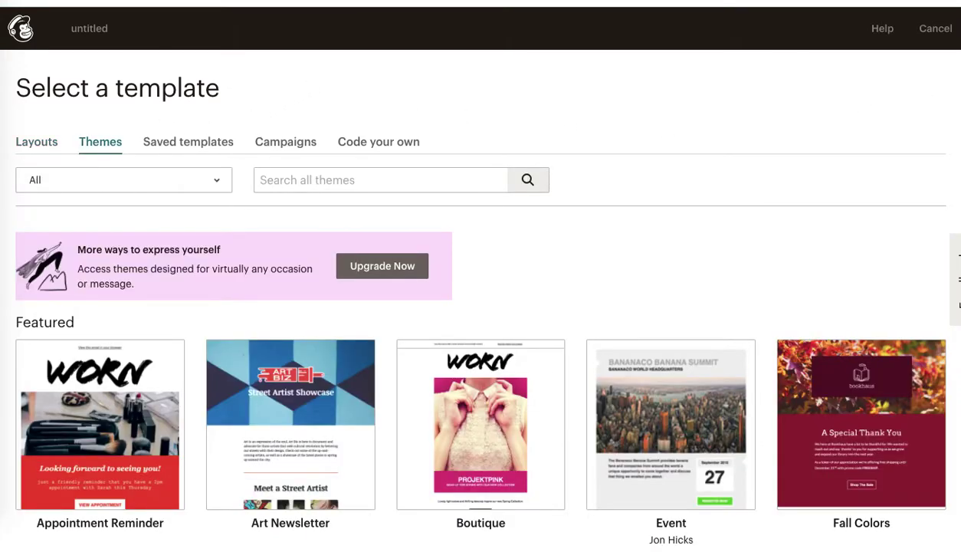
scroll(481, 306, down, 4)
scroll(481, 307, up, 2)
scroll(480, 307, down, 1)
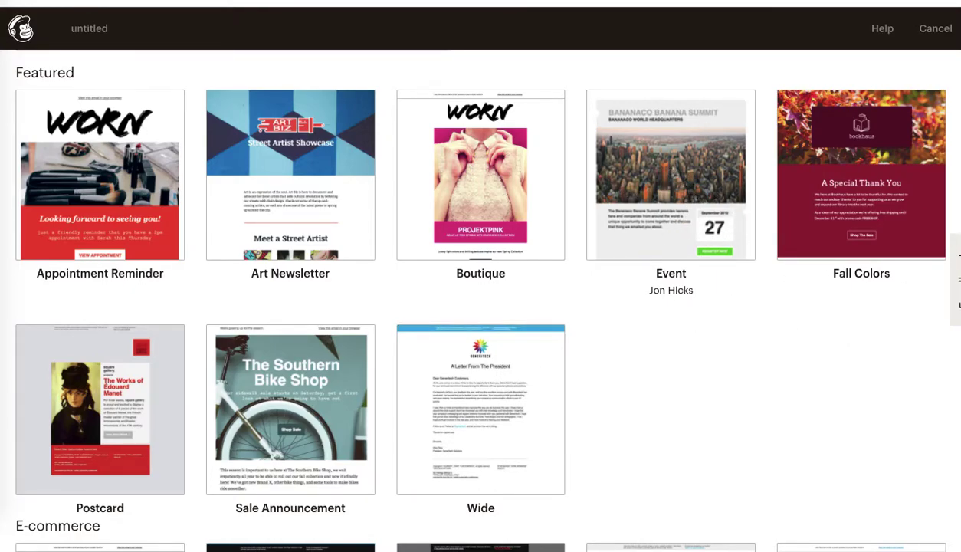
scroll(481, 294, up, 3)
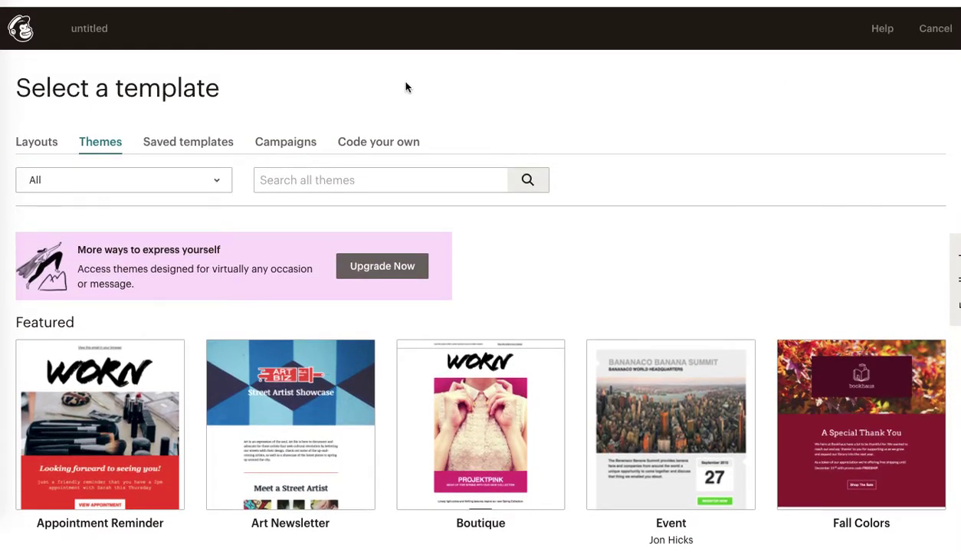
click(186, 144)
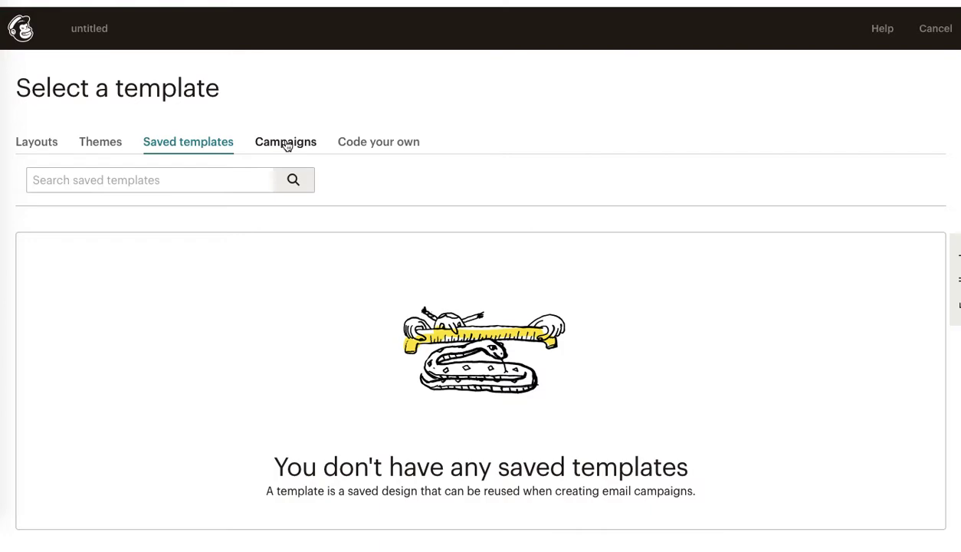
Step: Start the email from the Make an Announcement layout and skip the introductory messages
click(36, 141)
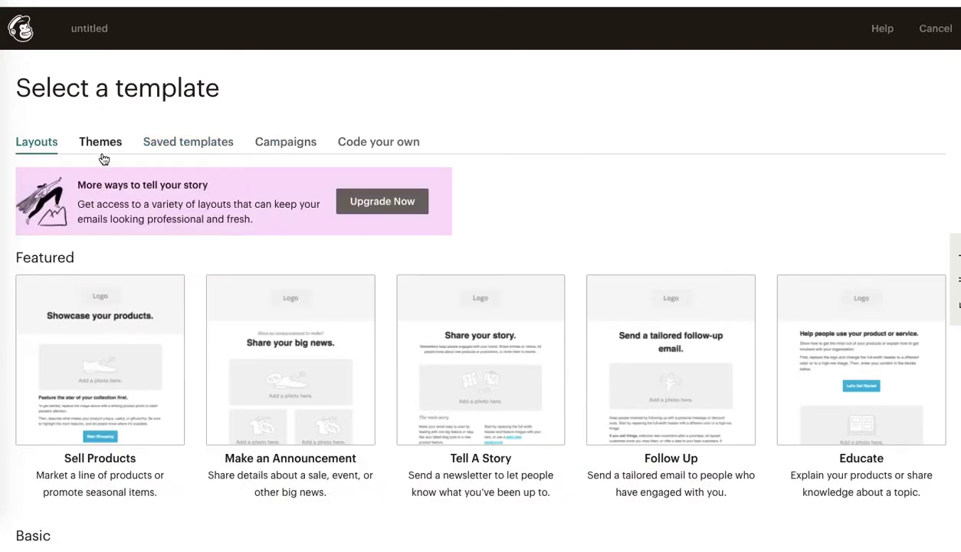
click(309, 358)
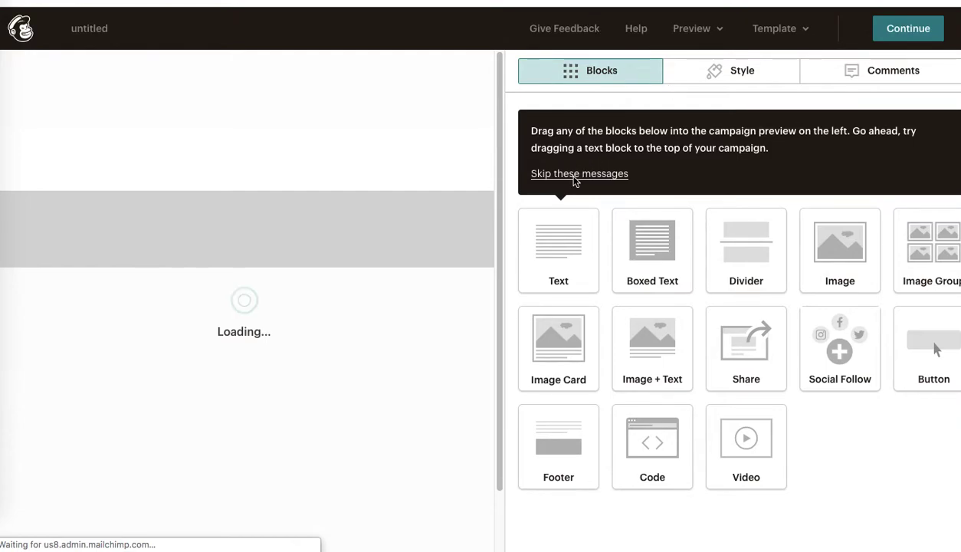
click(576, 176)
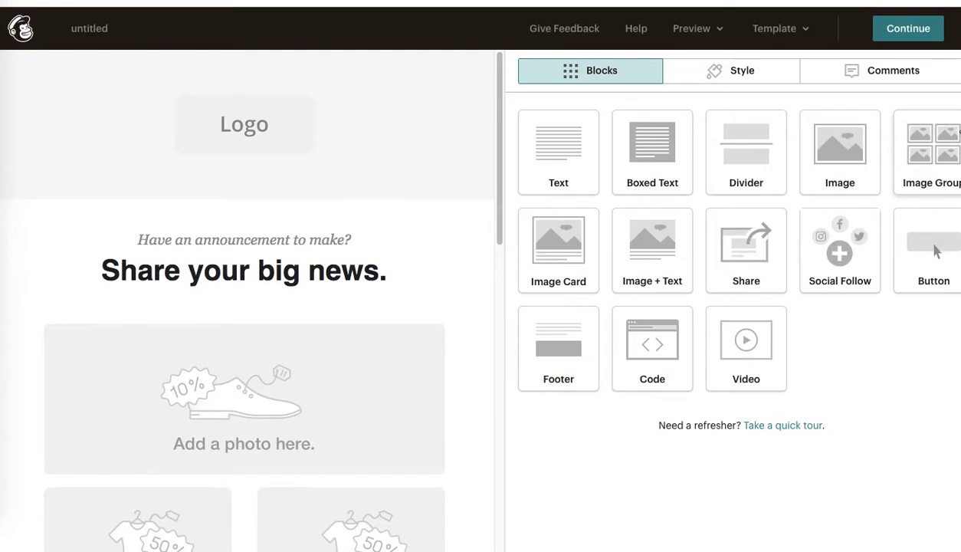
Step: Look over the email designer's style categories and comments area, and return to the content blocks
drag(495, 137, 502, 7)
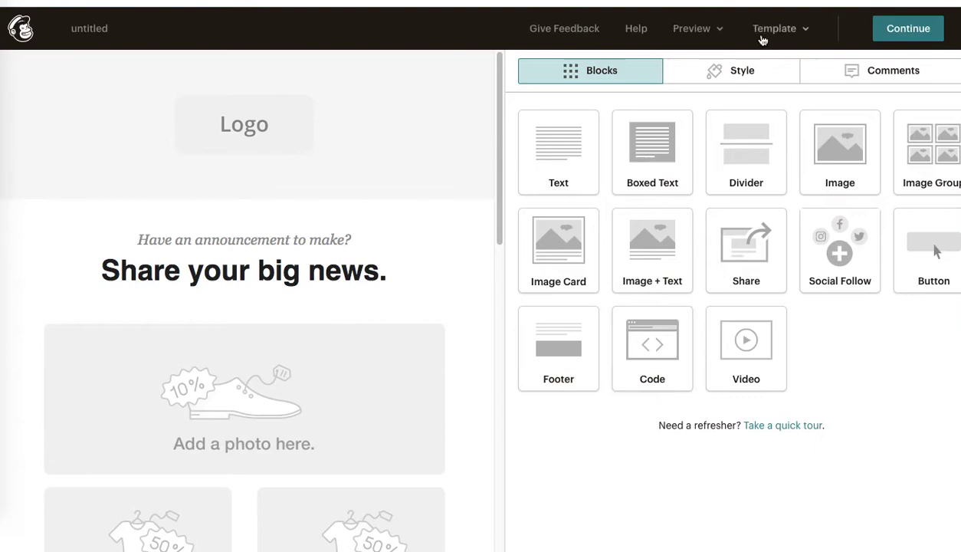
click(747, 73)
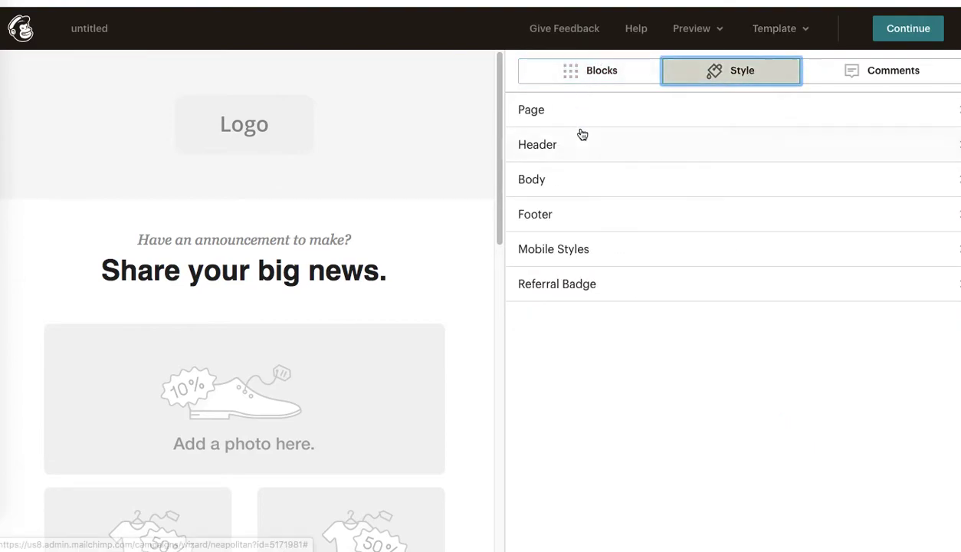
click(902, 73)
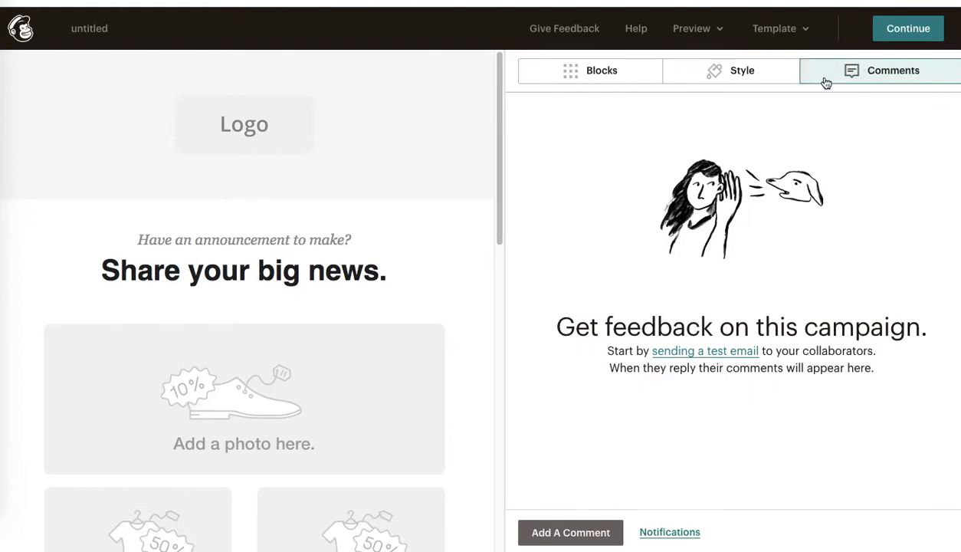
click(591, 71)
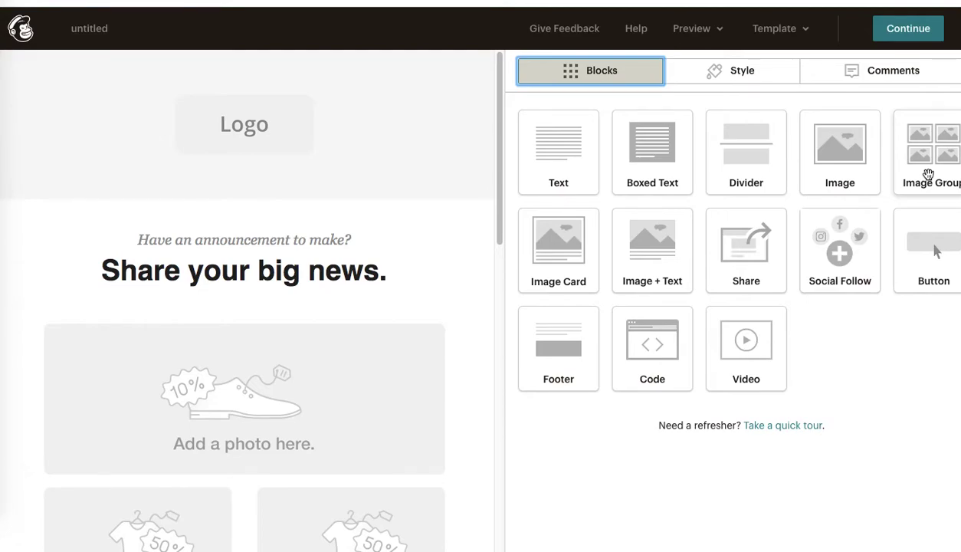
Step: Replace the placeholder logo in the email header with logo.png from the uploaded files
mouse_move(269, 114)
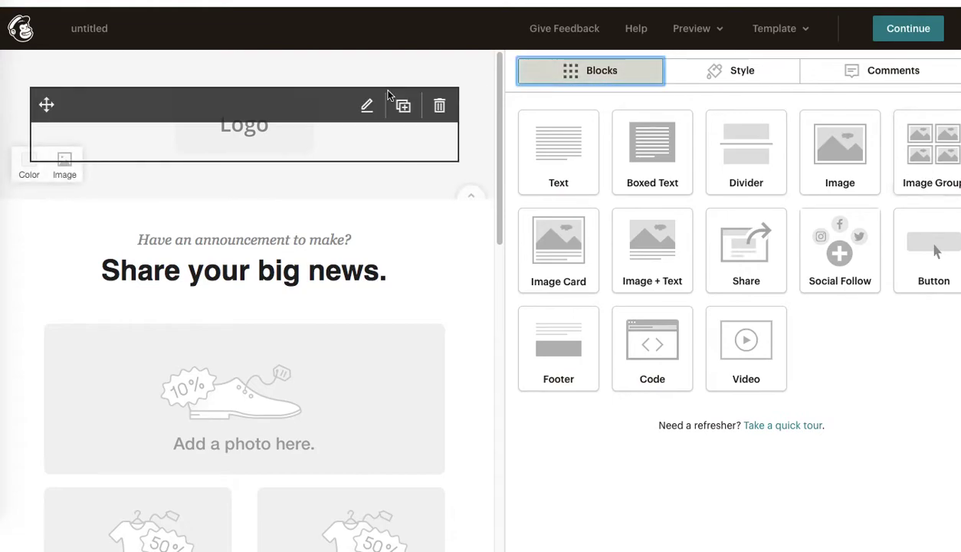
click(258, 125)
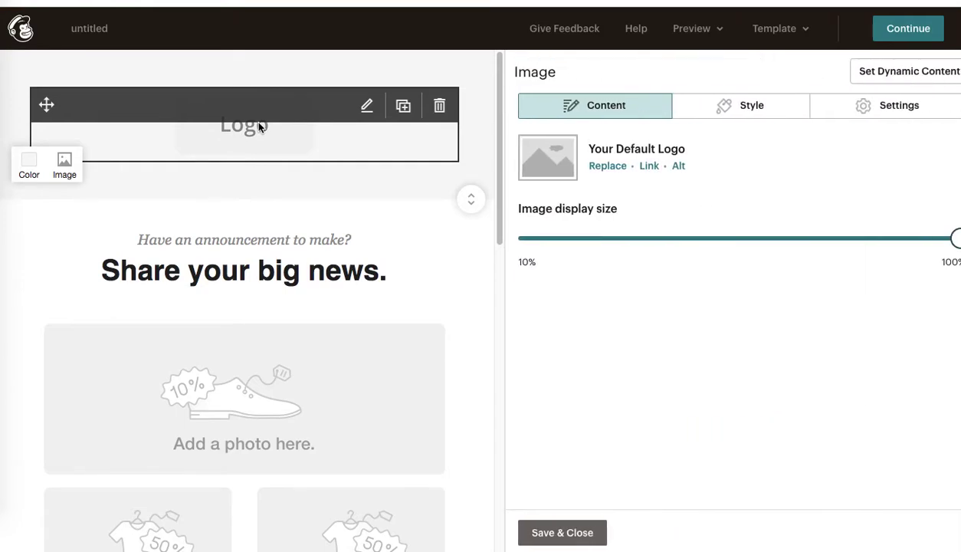
click(609, 167)
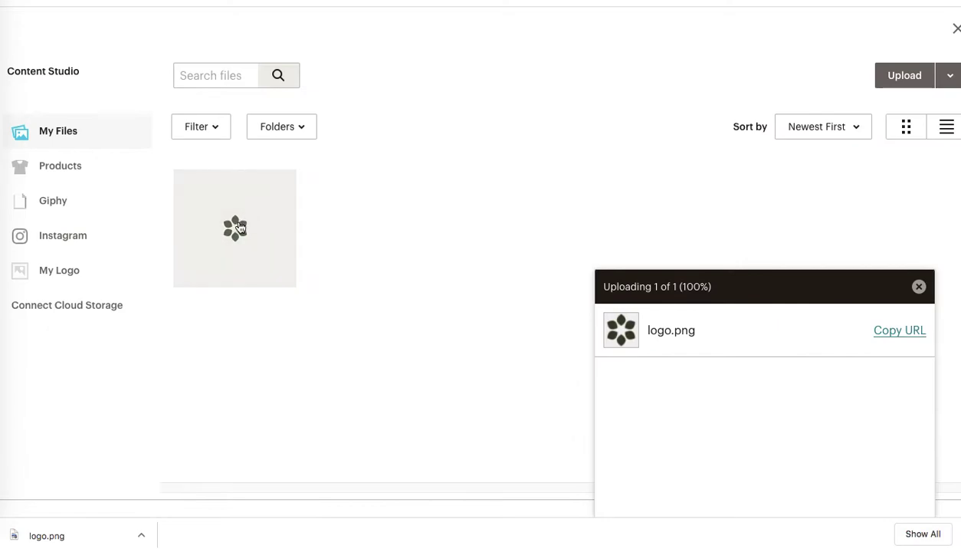
click(239, 228)
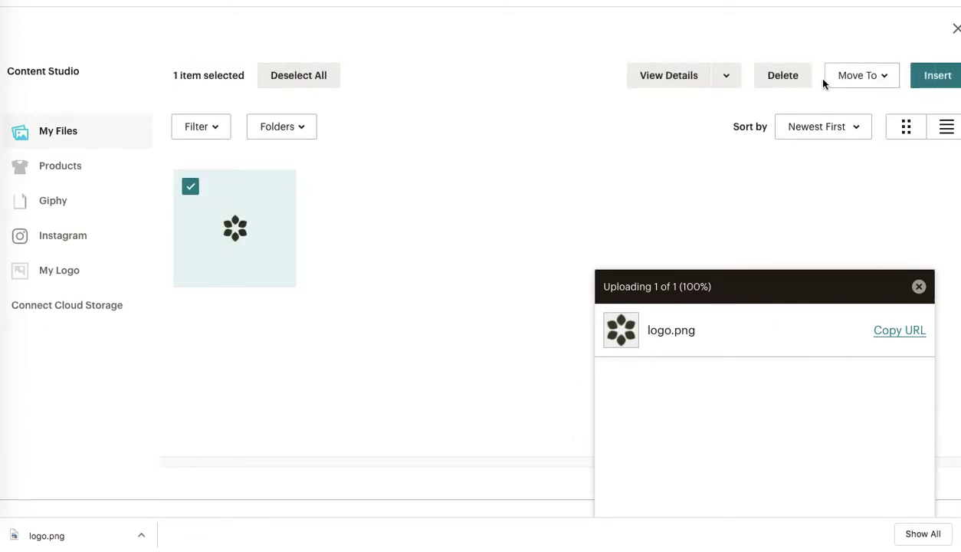
click(930, 77)
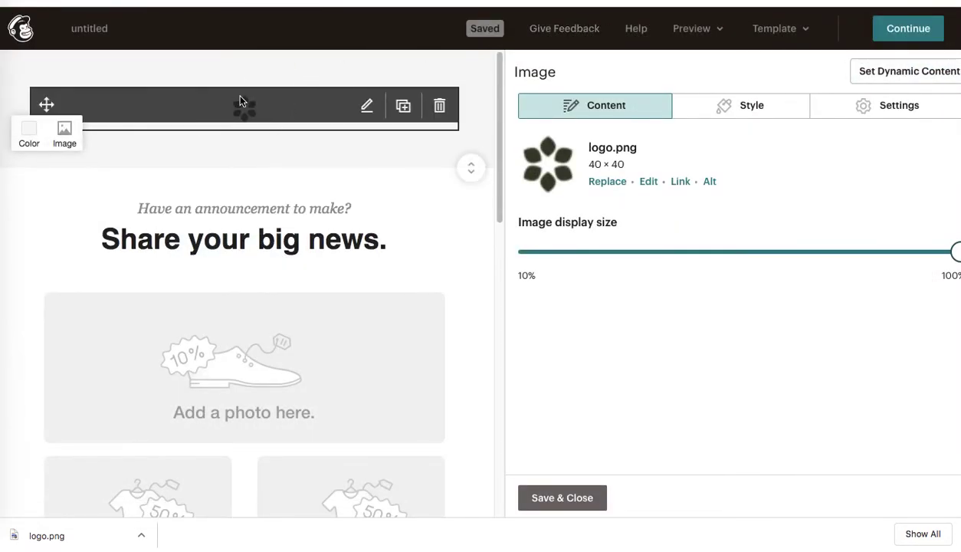
click(682, 182)
text(https://test-store-rpc-2020.myshopify.com/)
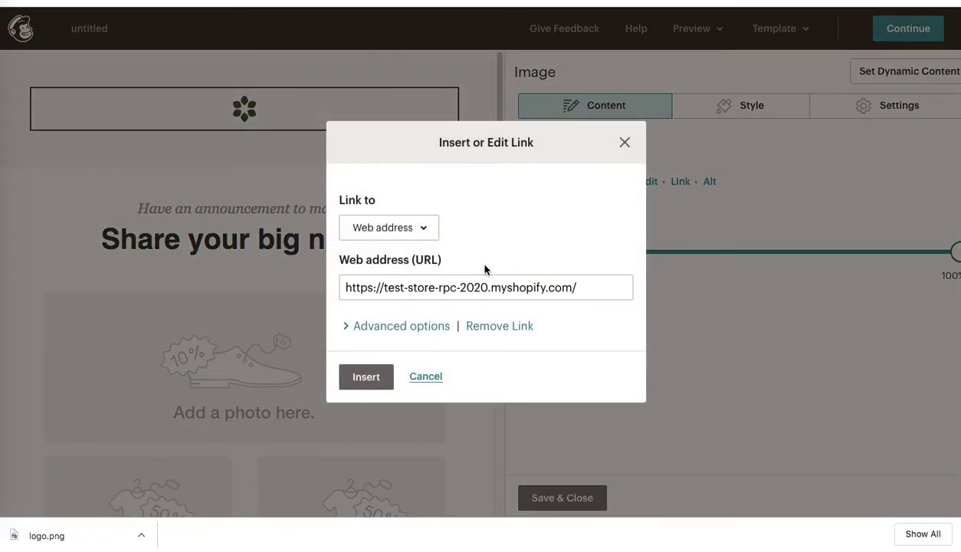
click(411, 326)
scroll(631, 367, down, 3)
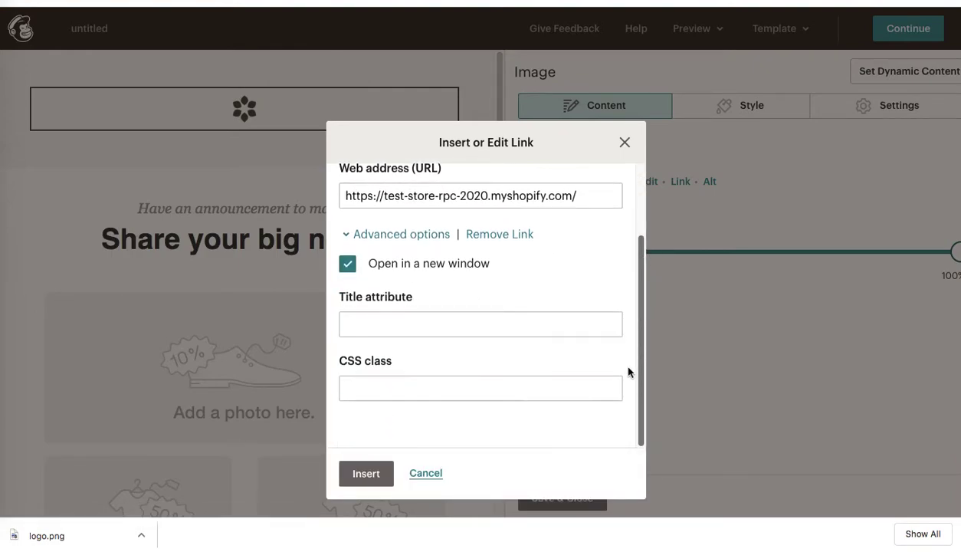
click(365, 474)
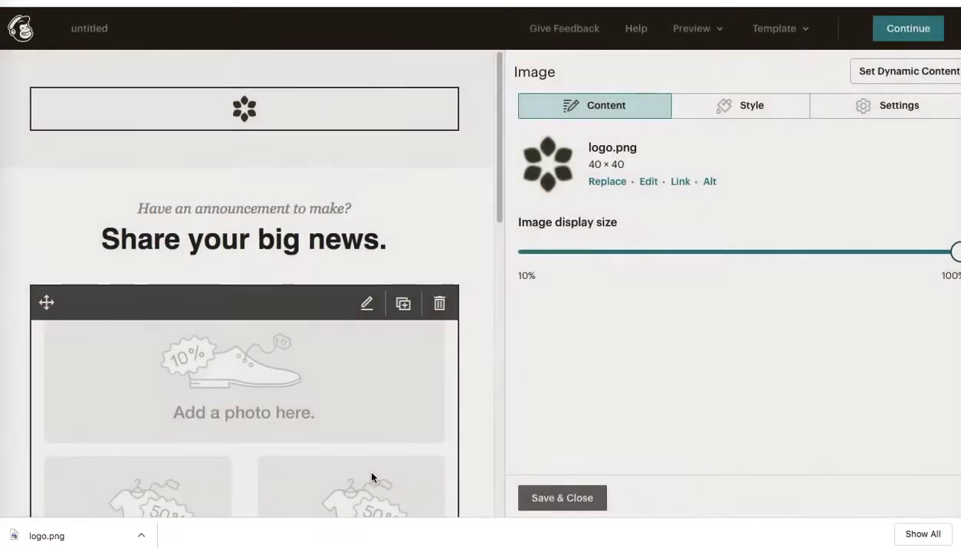
click(558, 498)
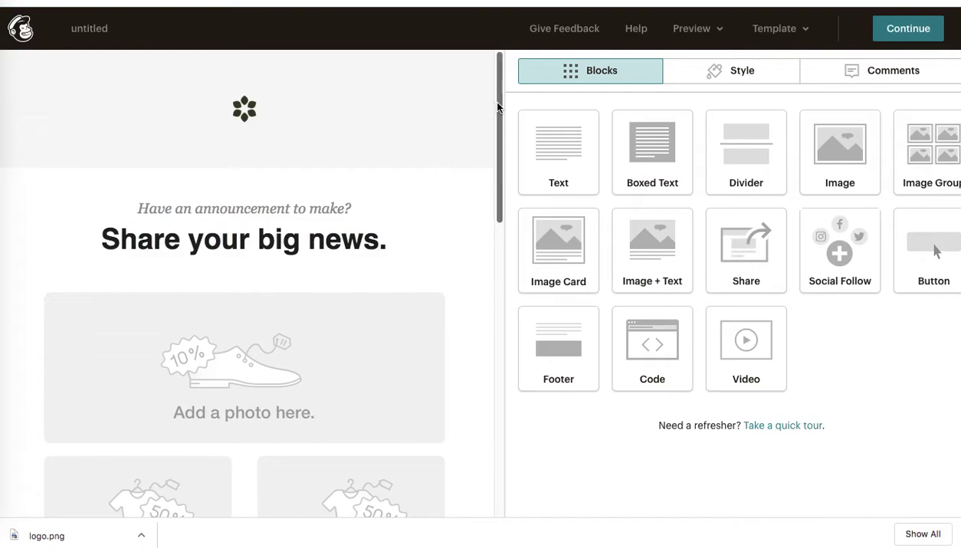
Step: Fill the image group below the "Share your big news." headline with three yoga photos
drag(496, 108, 488, 163)
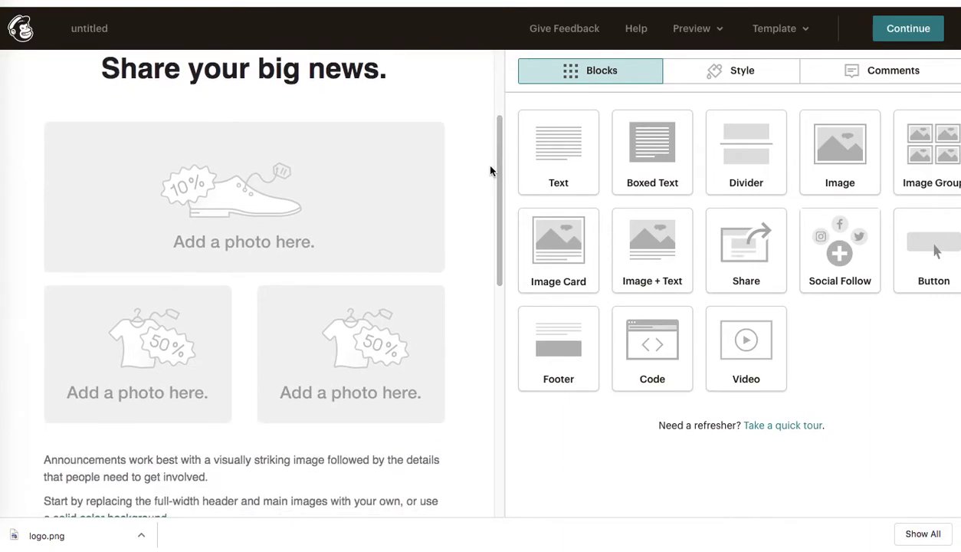
click(256, 211)
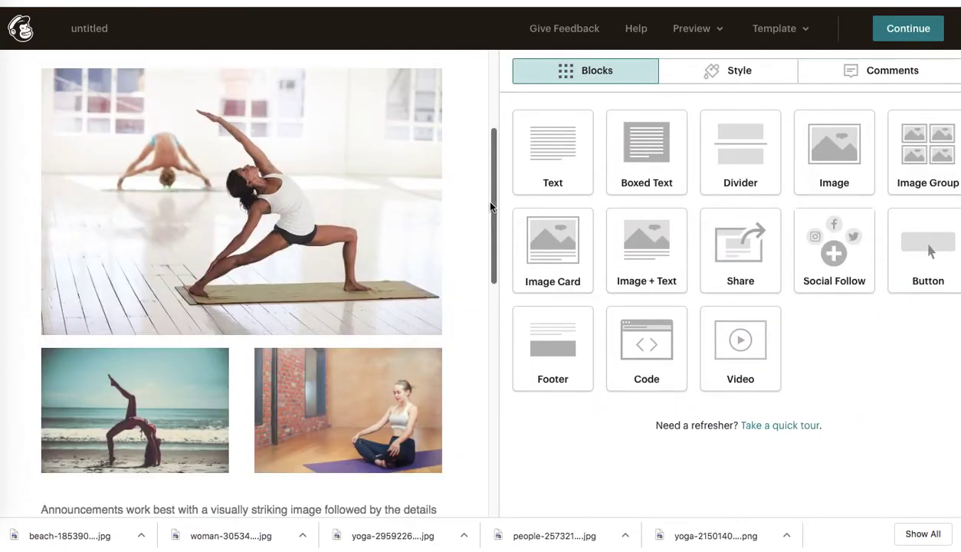
Step: Move the "Draw attention with a heading." text block directly below the photos, above the announcement paragraph, and save it
drag(493, 206, 491, 317)
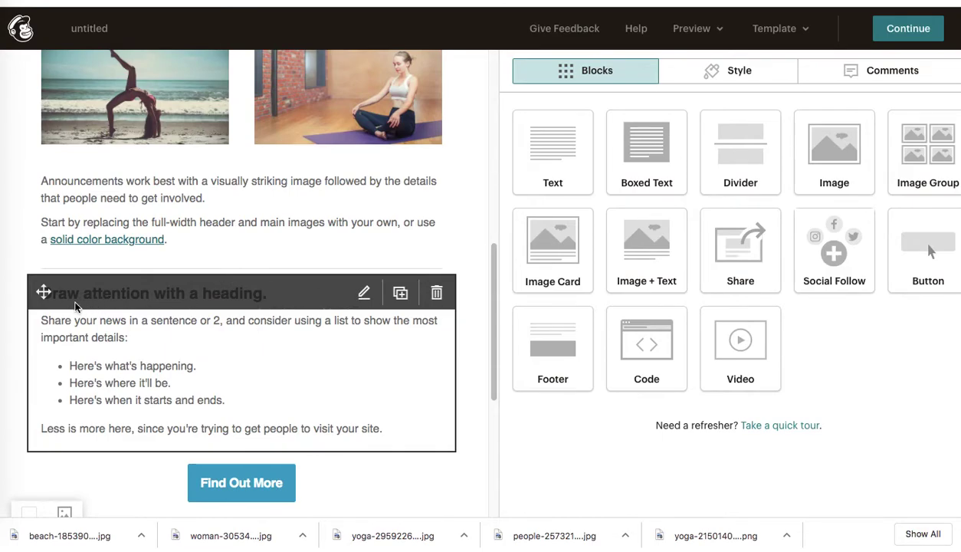
click(44, 292)
drag(44, 292, 56, 180)
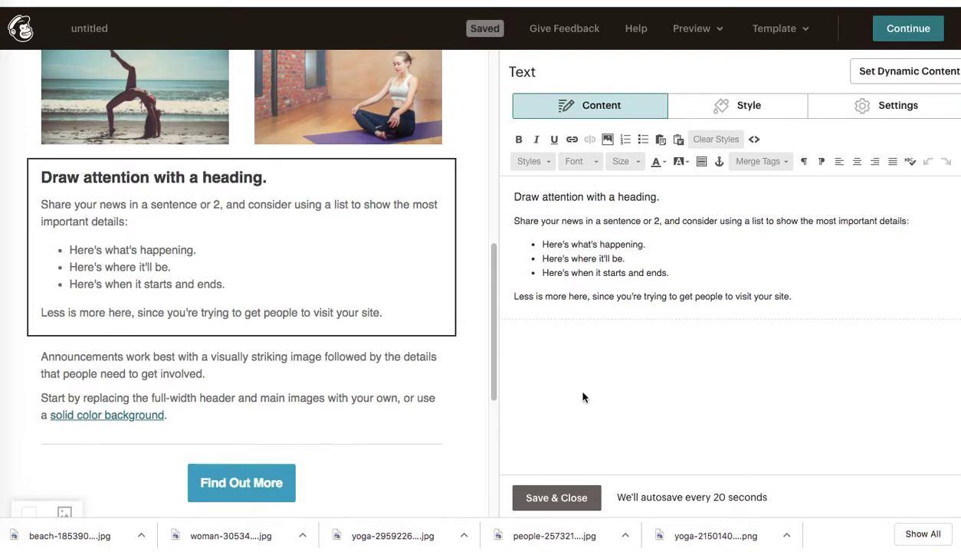
click(546, 499)
Step: Set the Find Out More button's background to pink #e0629a after trying yellow #ffd249
drag(495, 370, 494, 287)
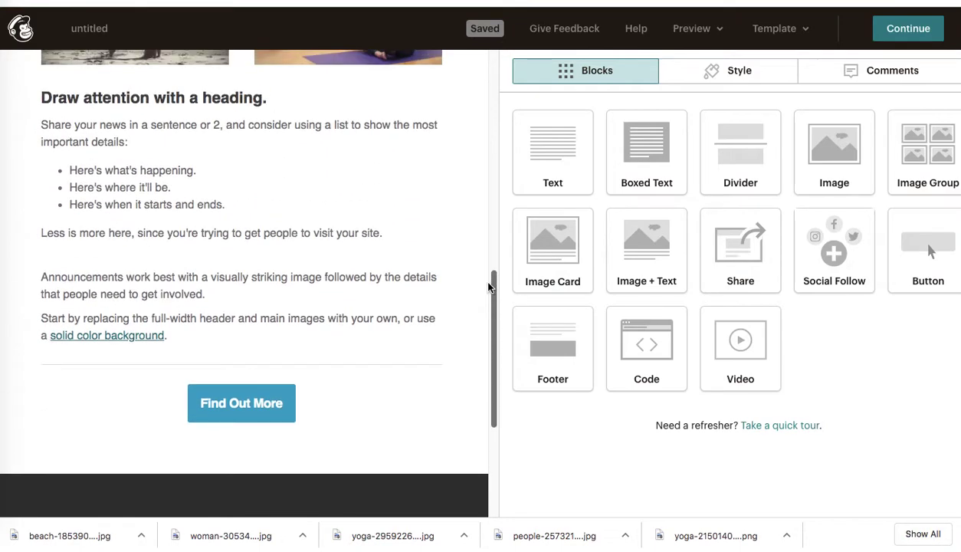
click(237, 414)
click(748, 106)
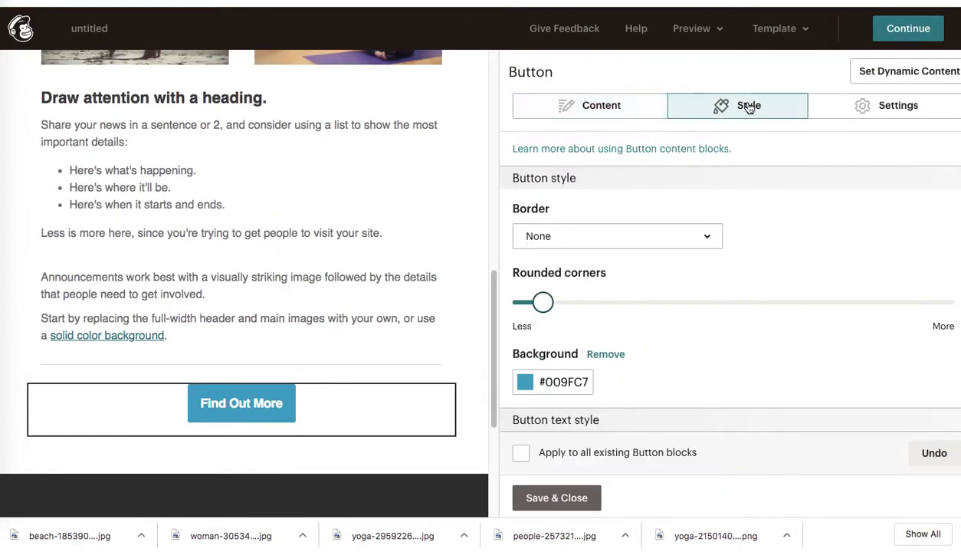
click(533, 383)
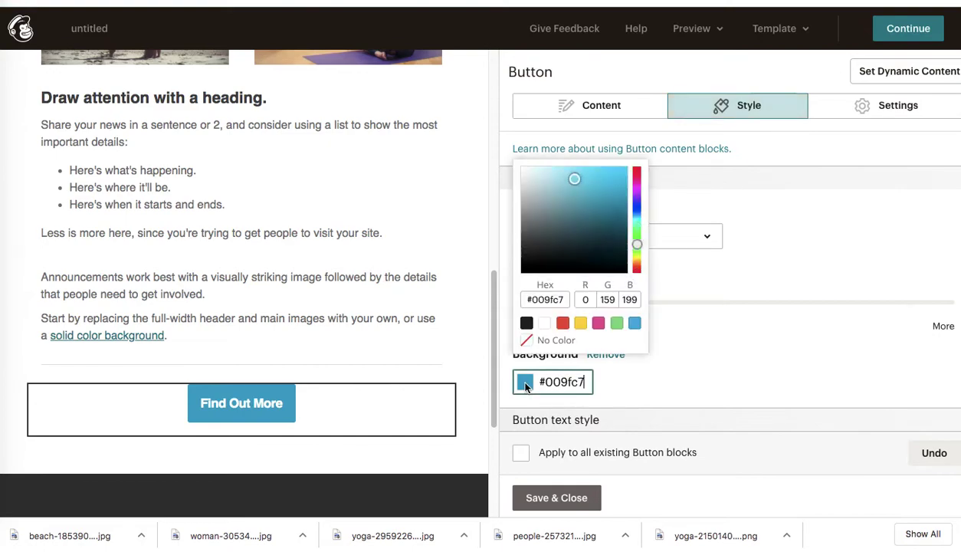
click(598, 325)
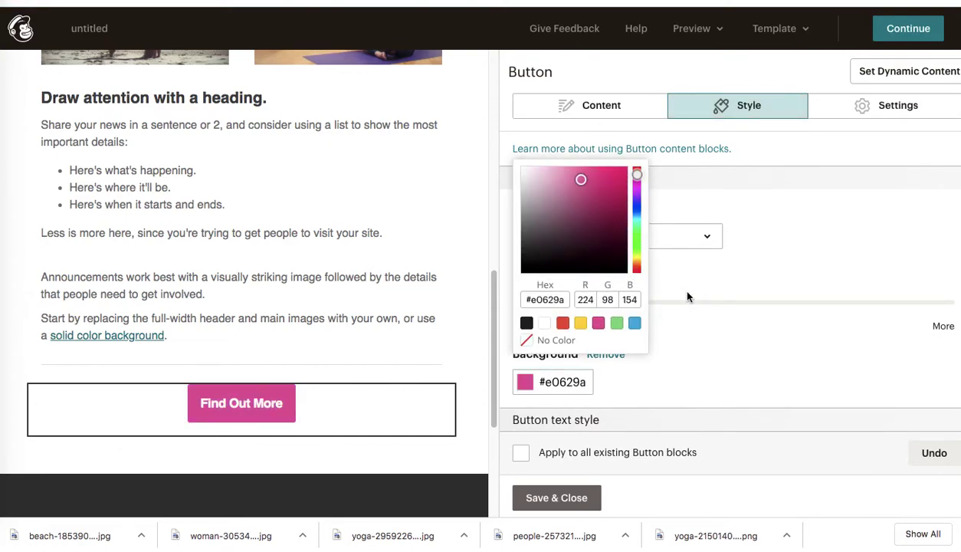
click(580, 322)
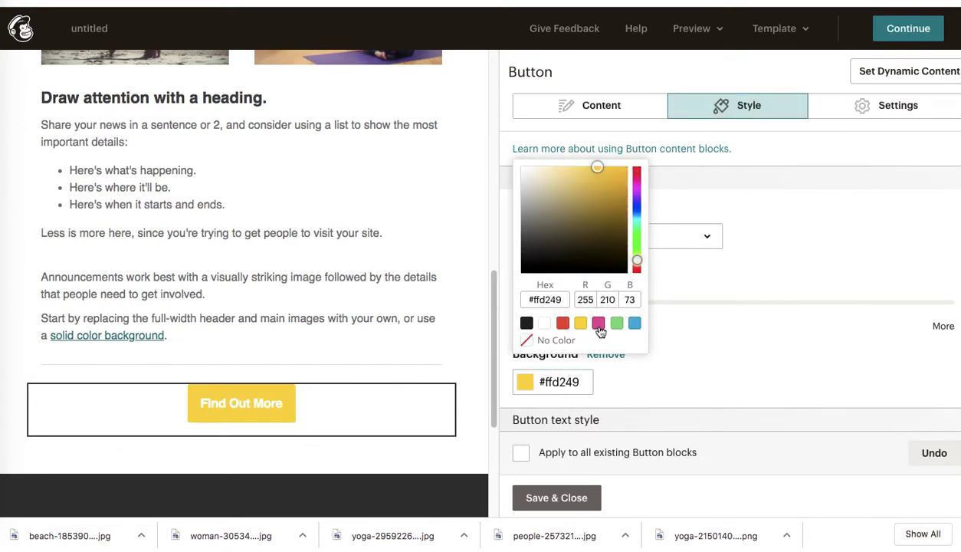
click(598, 325)
click(760, 314)
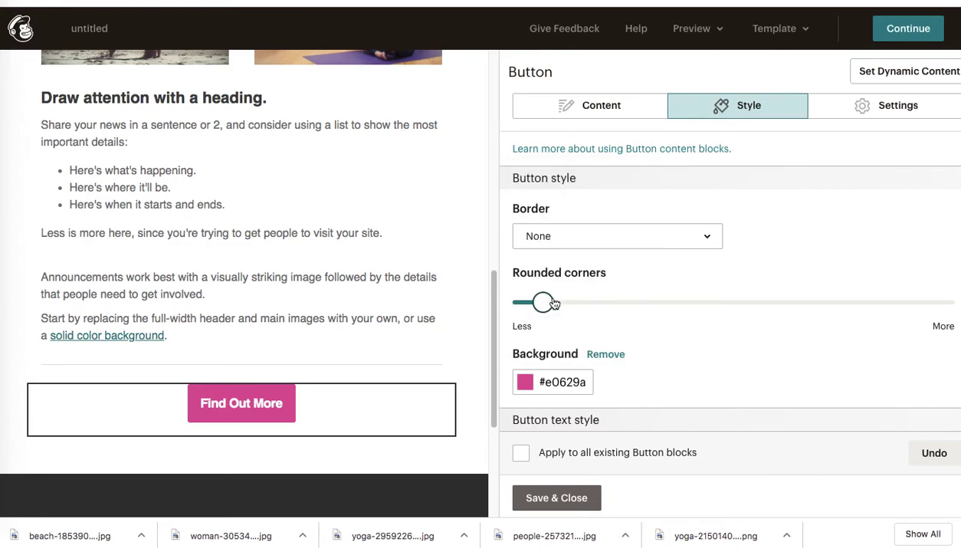
Step: Increase the Find Out More button's corner rounding and add a solid 1px border in yellow #ffd249
drag(544, 302, 590, 310)
click(703, 239)
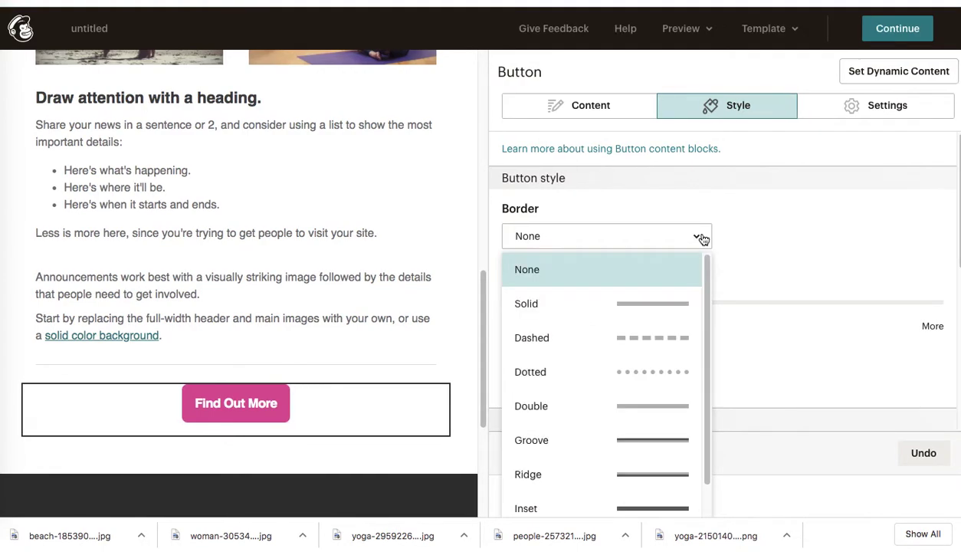
click(618, 306)
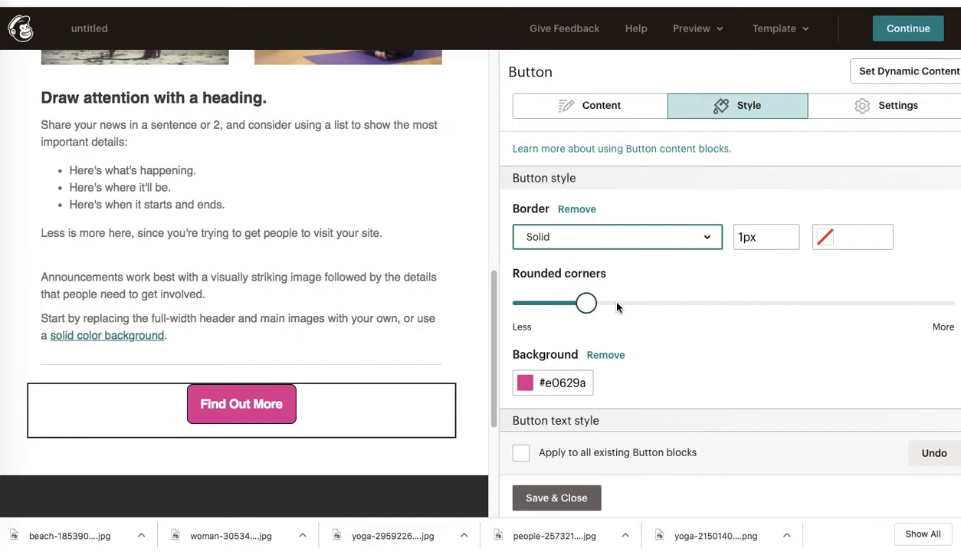
click(826, 242)
click(800, 395)
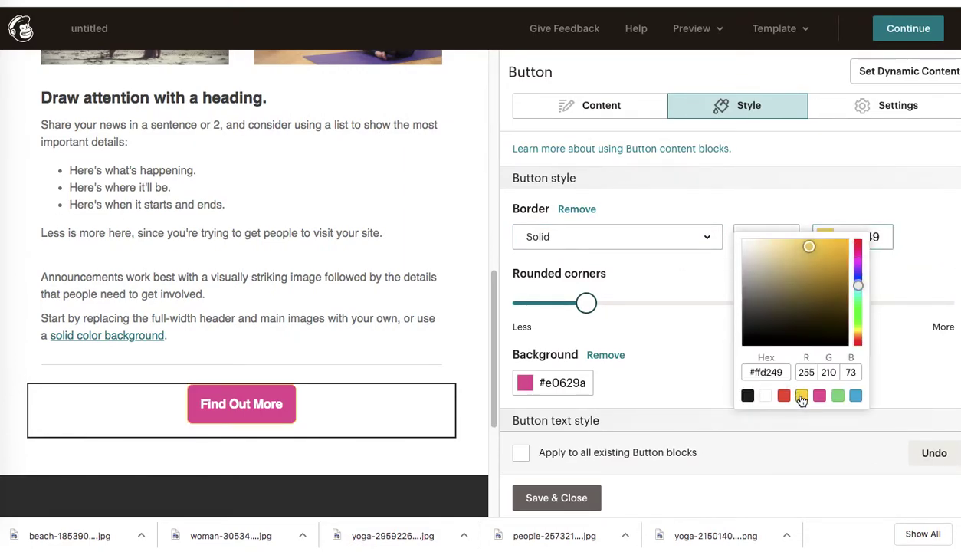
click(903, 211)
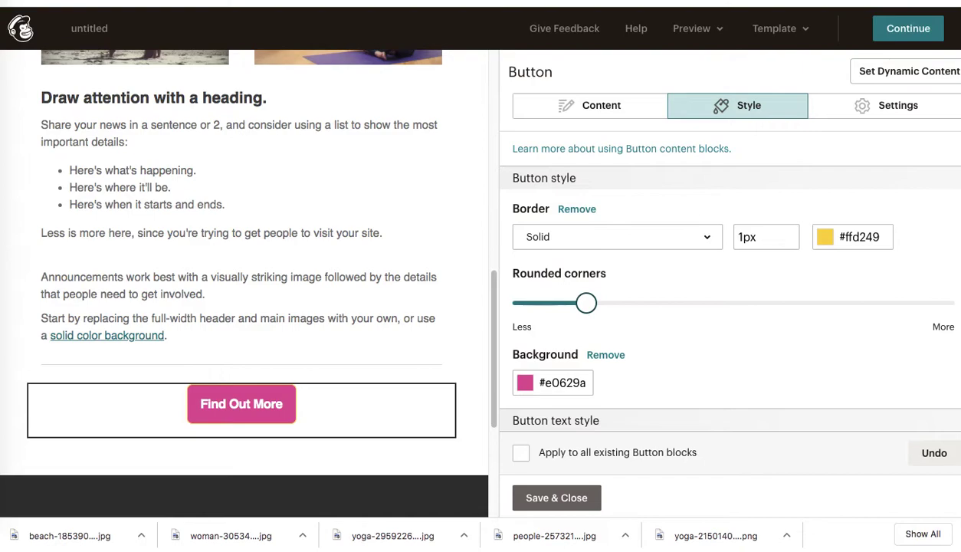
Step: Apply the Find Out More button's styling to all existing Button blocks
scroll(956, 352, down, 5)
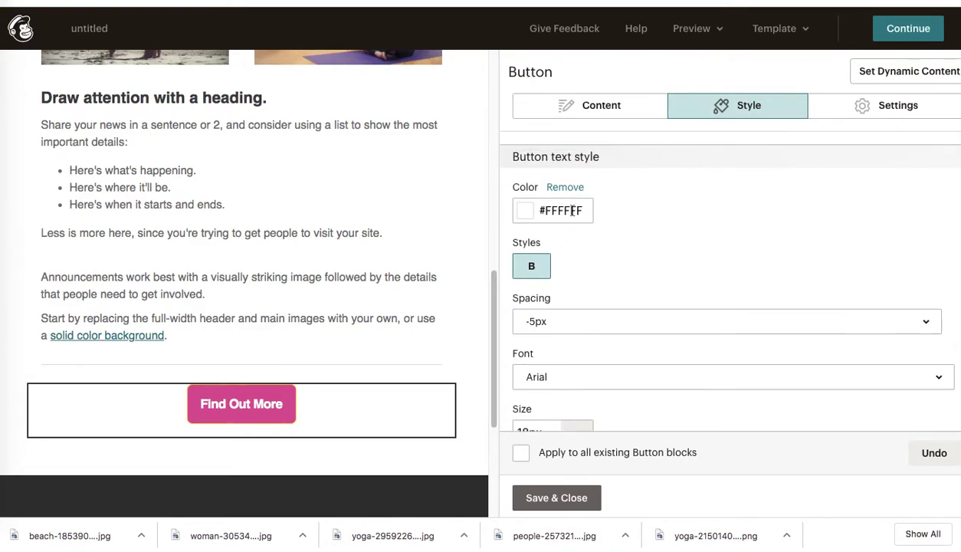
click(533, 268)
scroll(728, 291, down, 3)
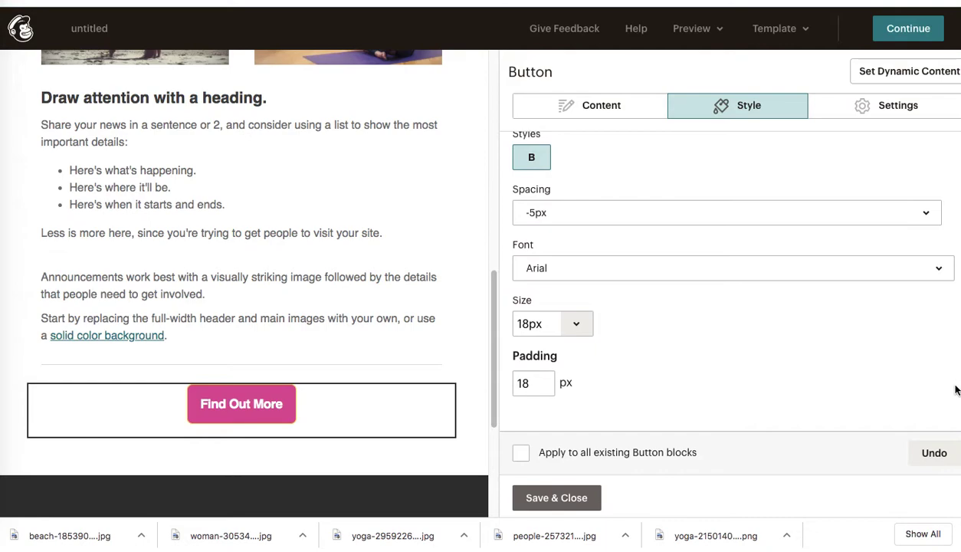
scroll(728, 275, up, 8)
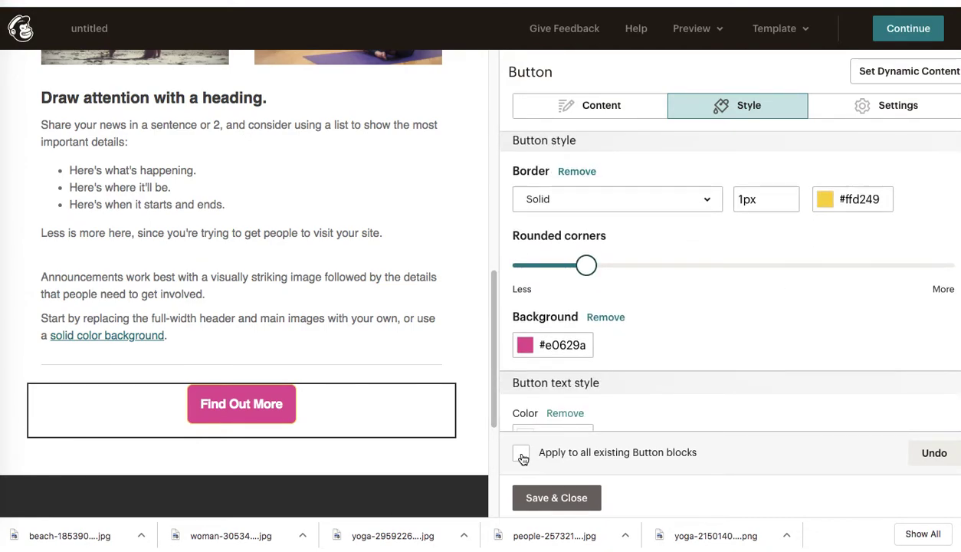
click(521, 454)
scroll(728, 276, up, 1)
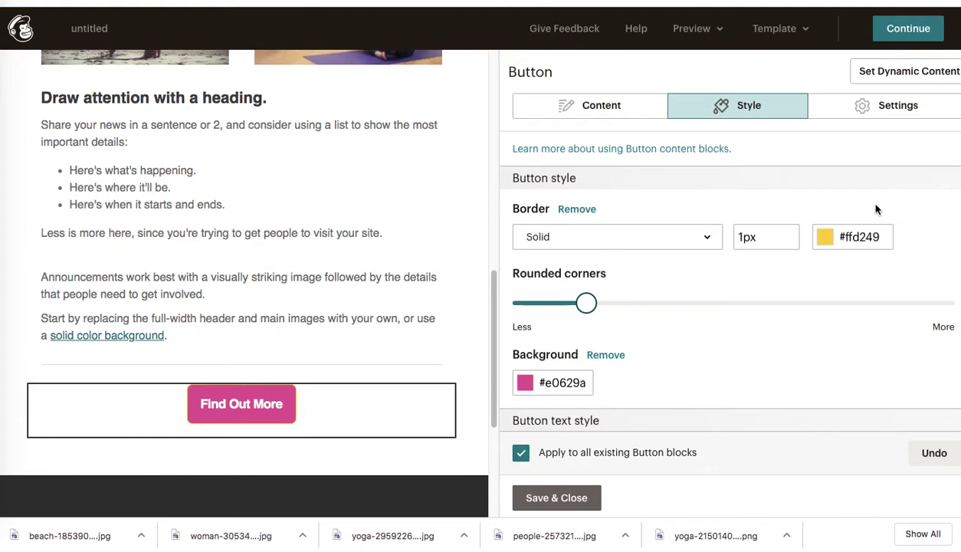
click(955, 534)
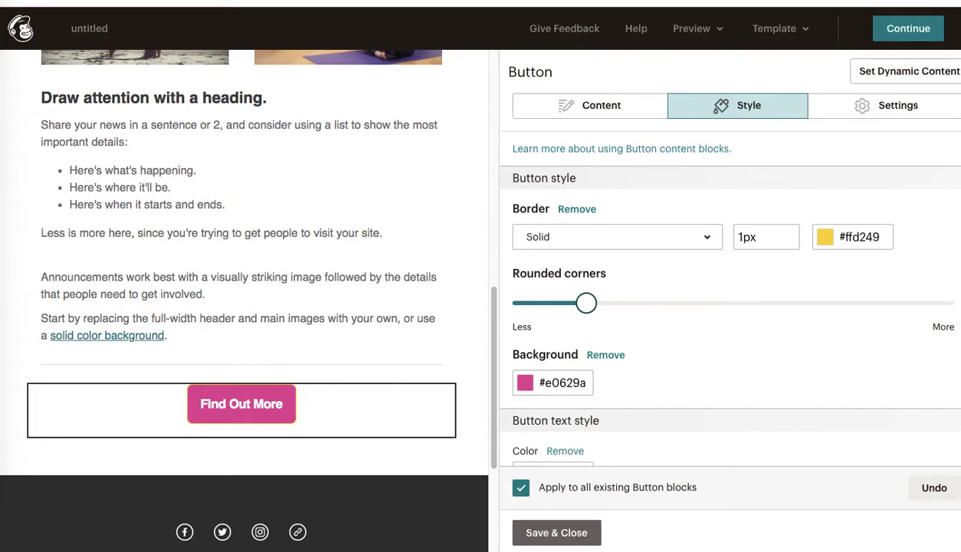
scroll(728, 306, down, 5)
scroll(728, 306, up, 5)
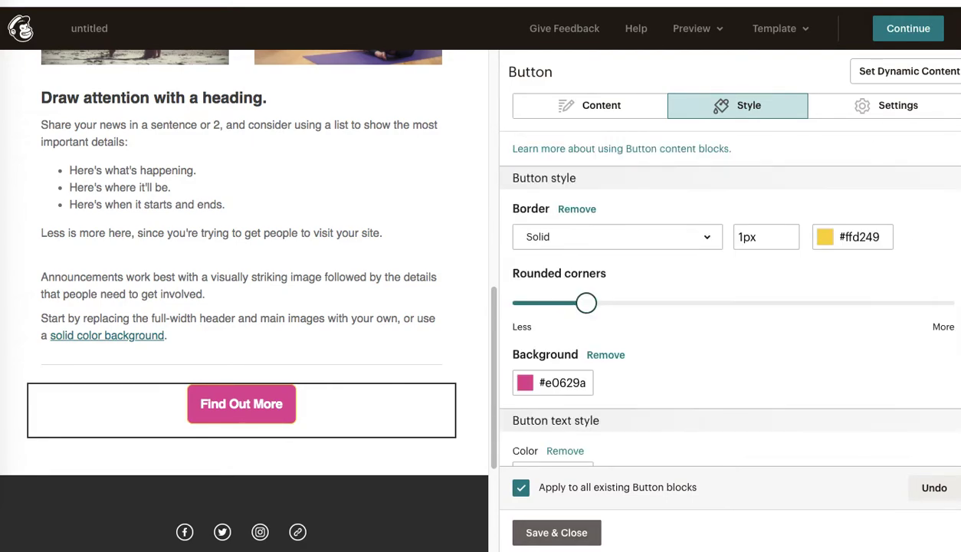
Step: Try left and right alignment for the Find Out More button, return it to Center, and set its width to Full width
click(899, 115)
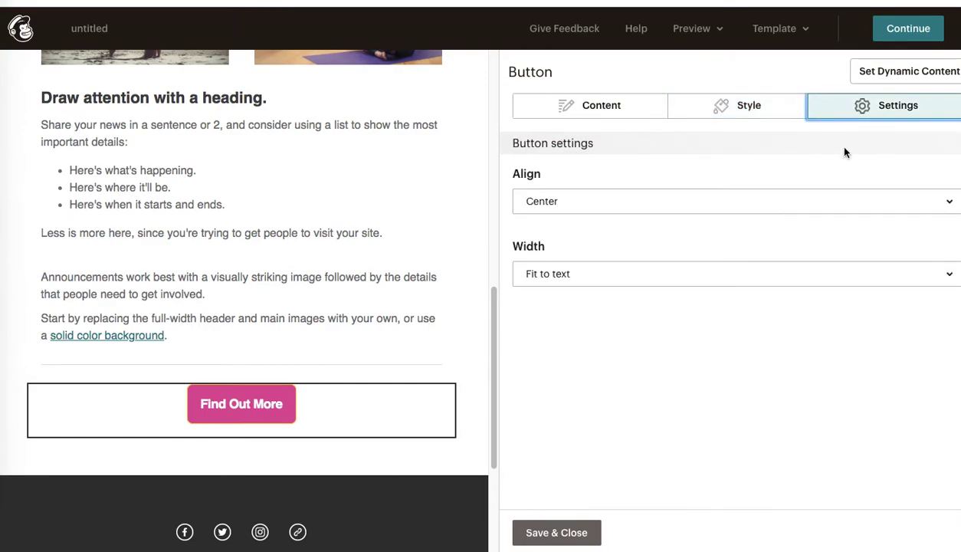
click(623, 210)
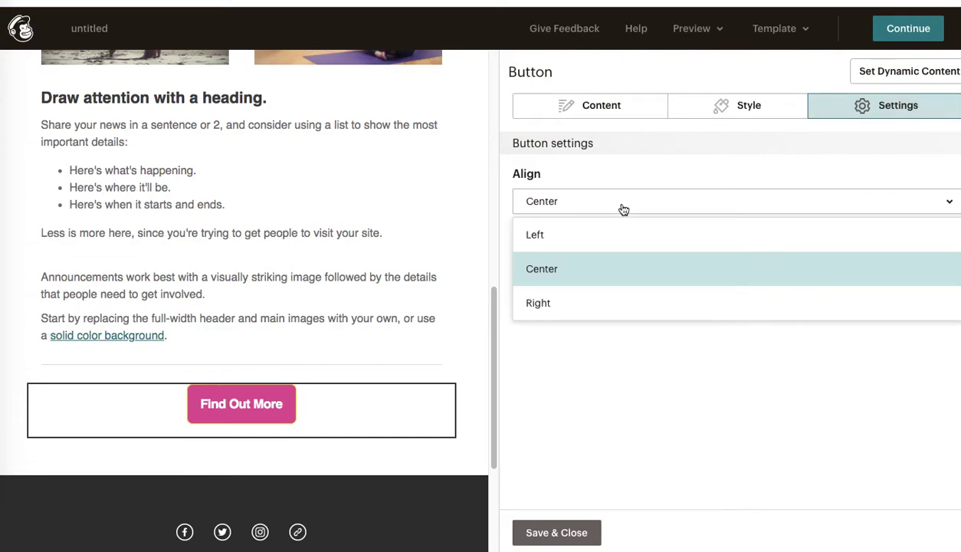
click(579, 237)
click(596, 213)
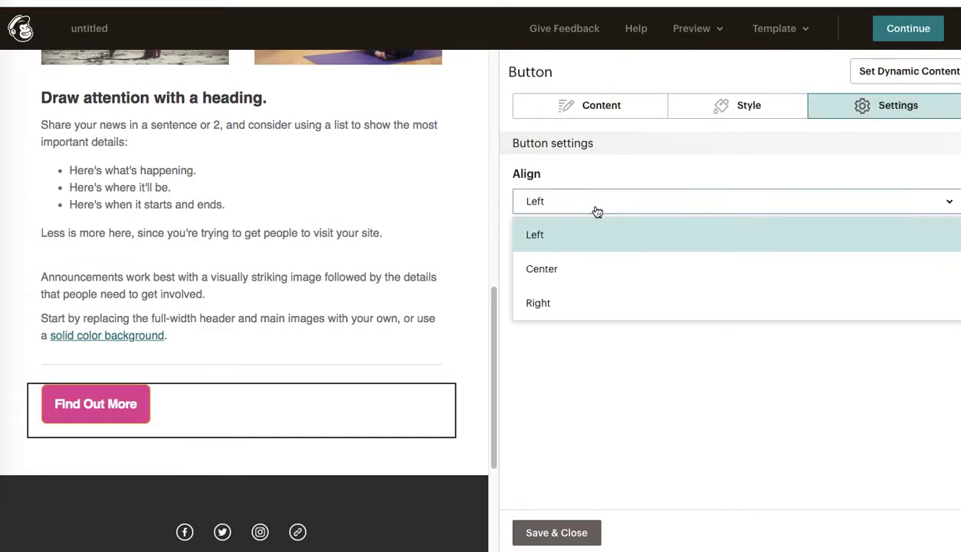
click(567, 264)
click(613, 208)
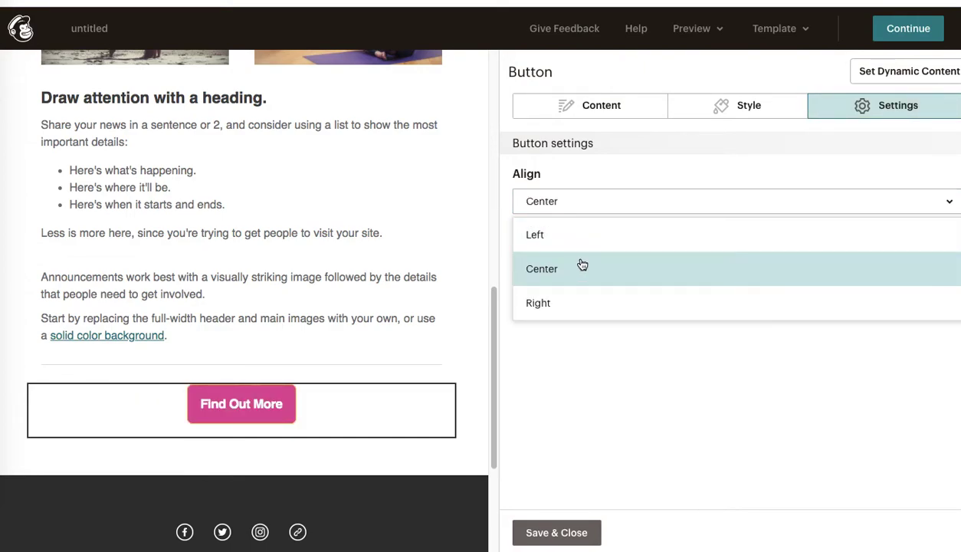
click(553, 303)
click(616, 207)
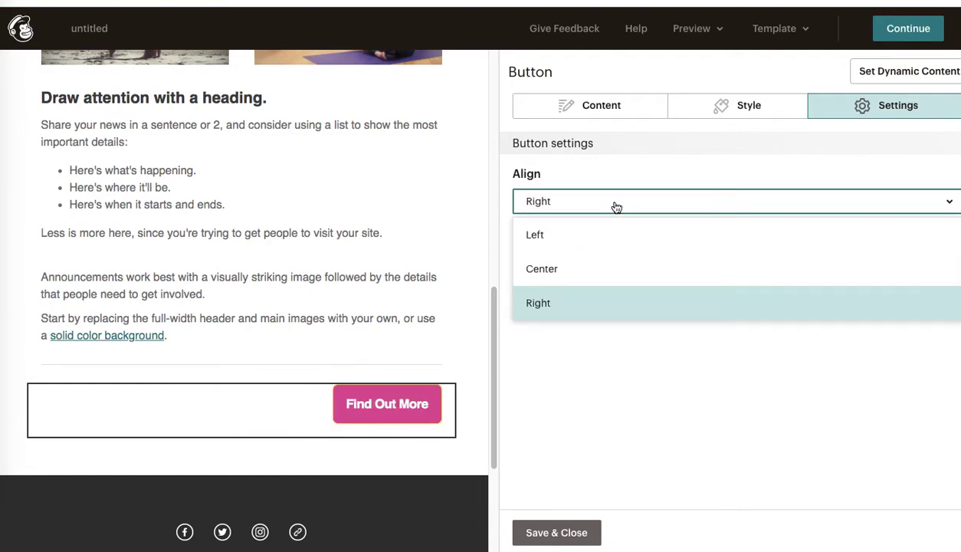
click(563, 268)
click(605, 274)
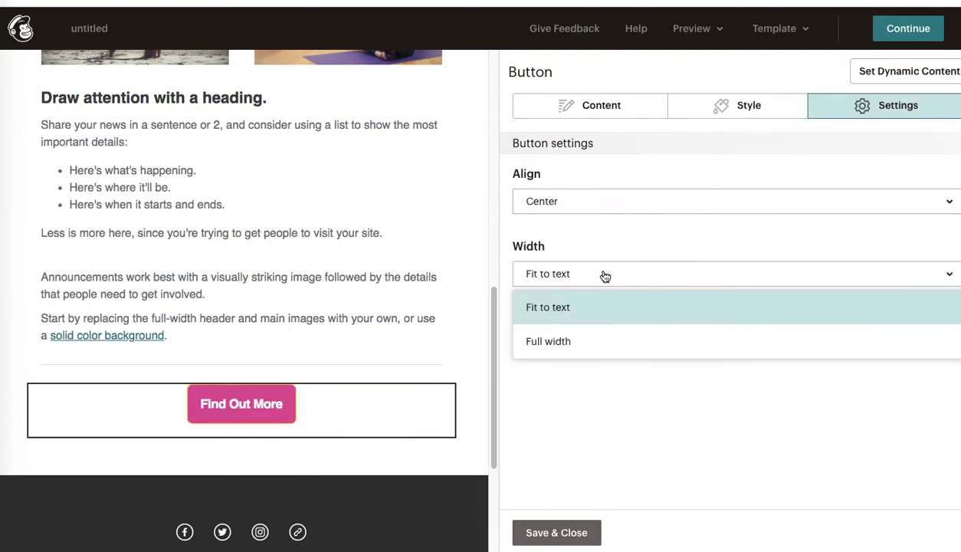
click(562, 342)
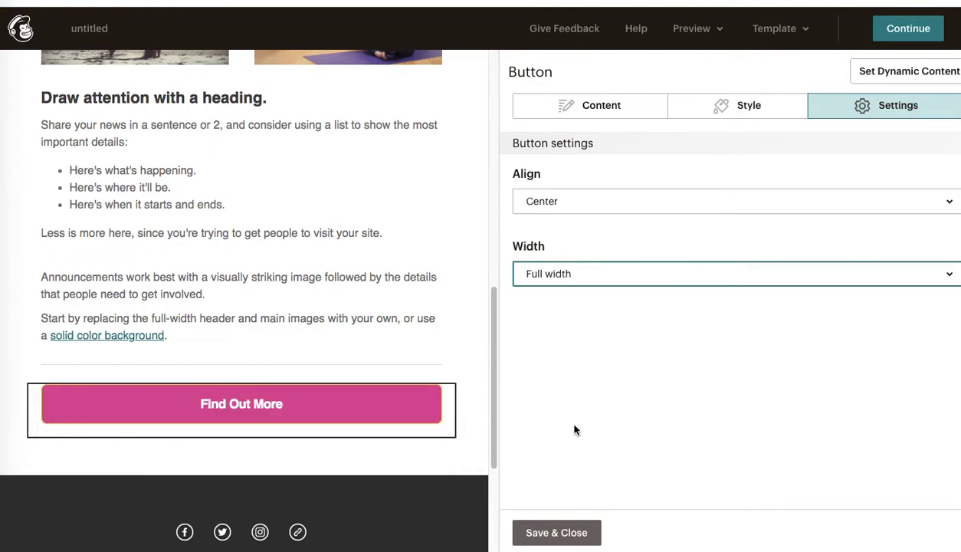
click(609, 106)
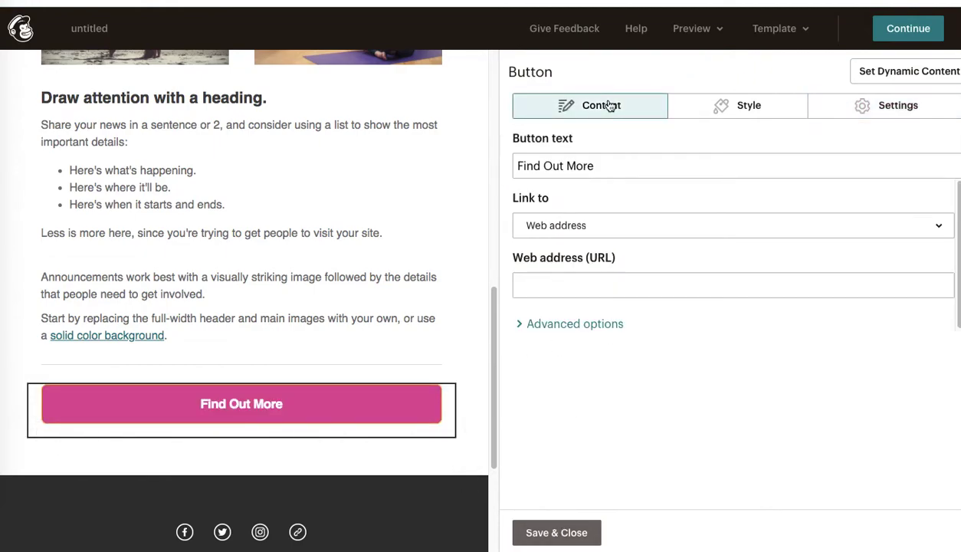
click(610, 286)
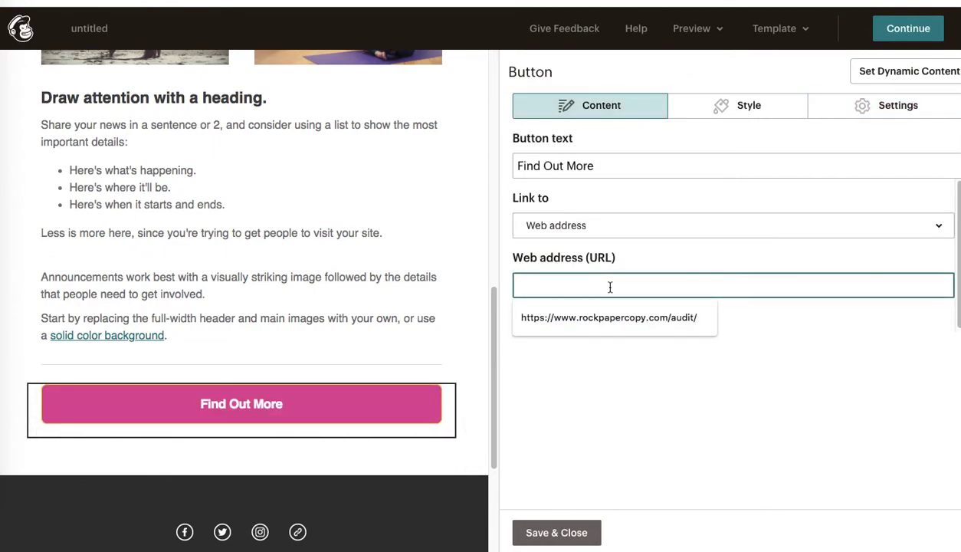
text(https://test-store-rpc-2020.myshopify.com/)
click(804, 367)
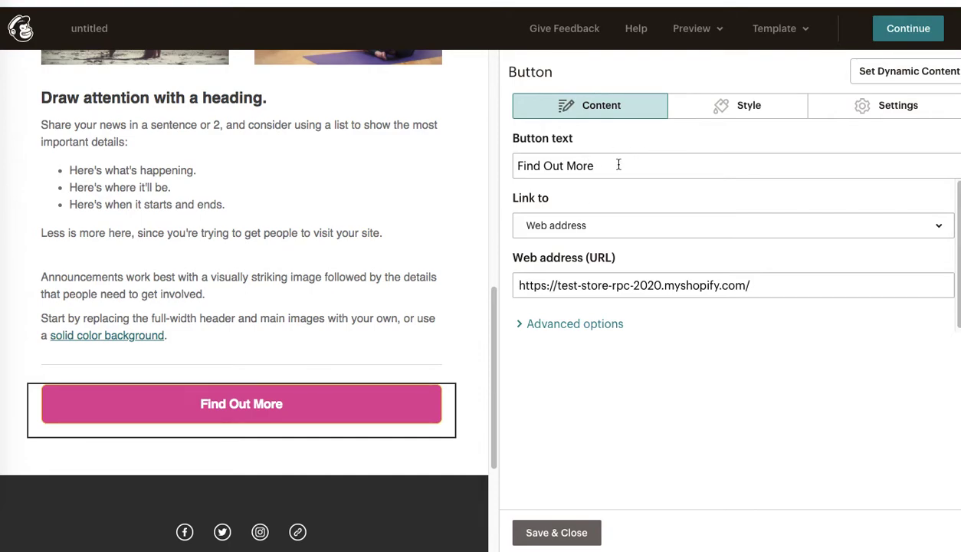
Step: Change the button text from Find Out More to "Shop Now" and save the button block
click(584, 164)
drag(596, 165, 493, 168)
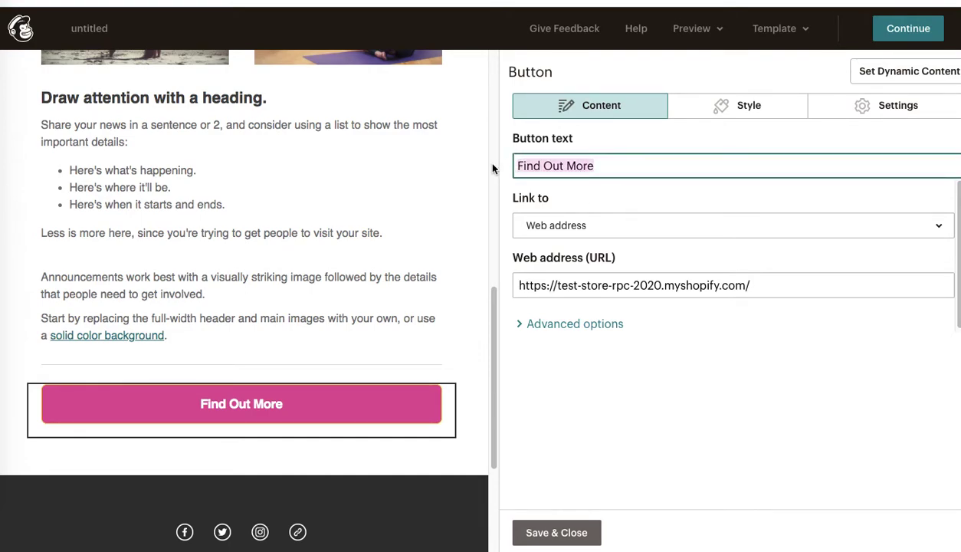
text(Shop Now)
click(780, 457)
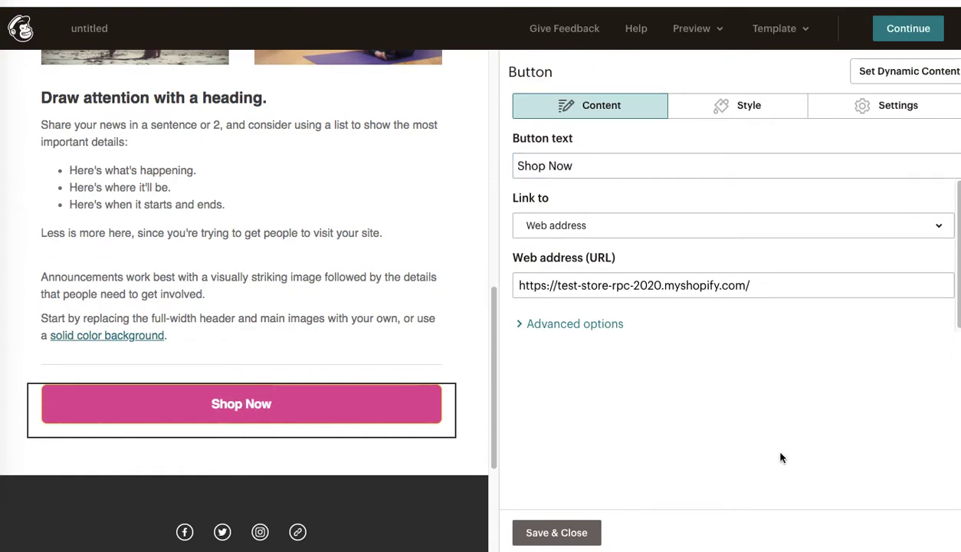
click(732, 230)
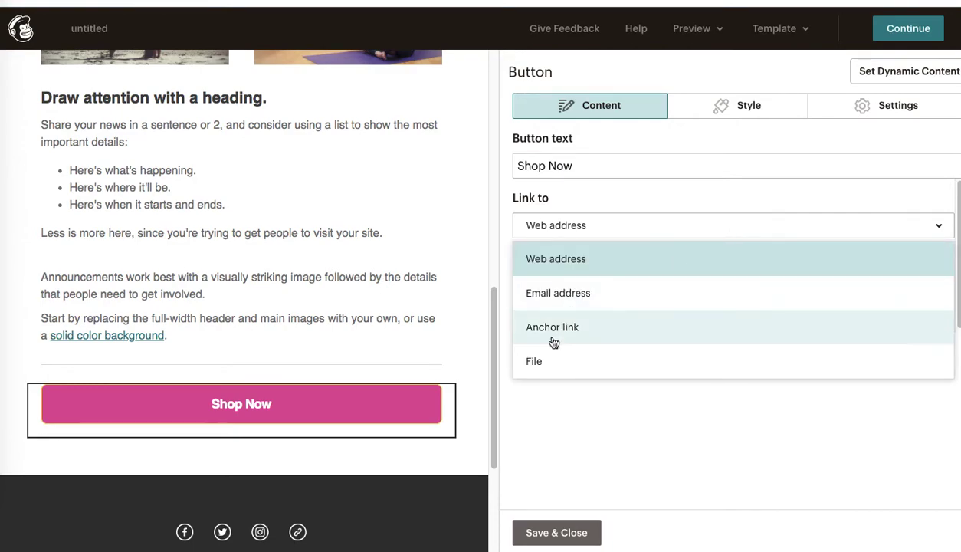
click(655, 475)
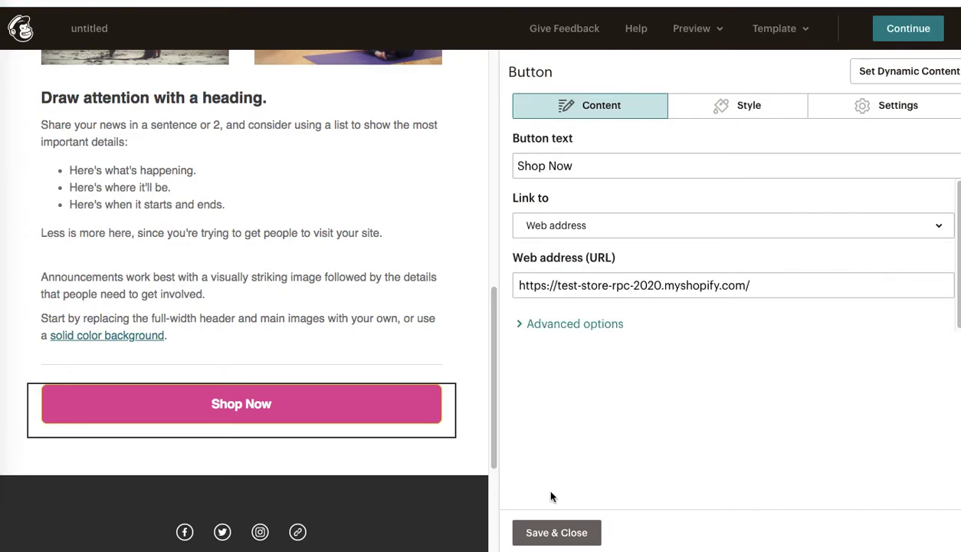
click(539, 534)
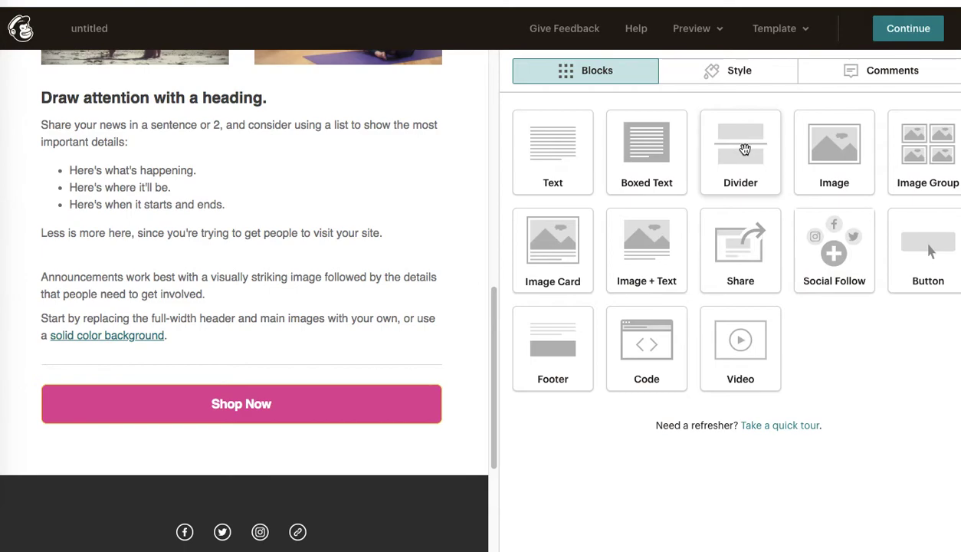
Step: Insert a Divider block between the "Draw attention with a heading." text and the announcement paragraph, and save it
drag(745, 149, 124, 232)
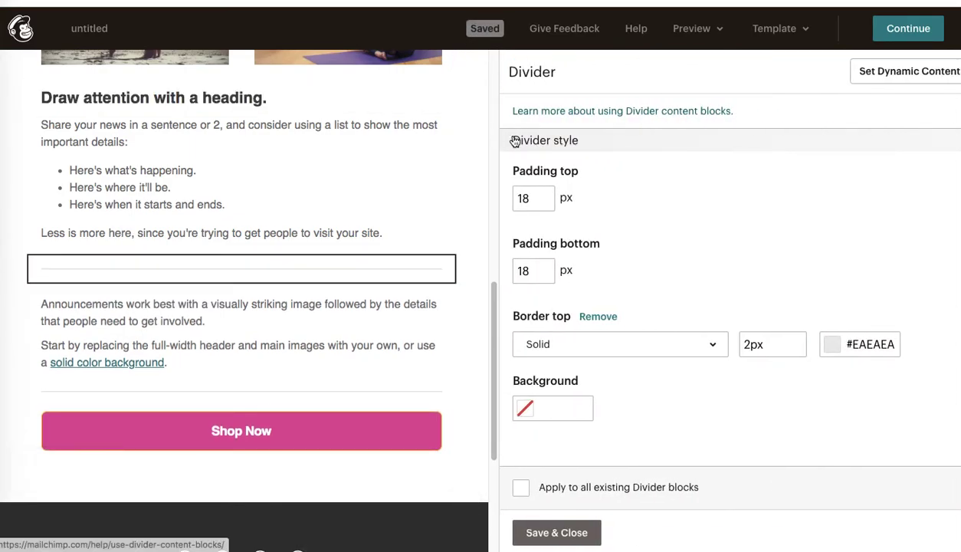
click(555, 530)
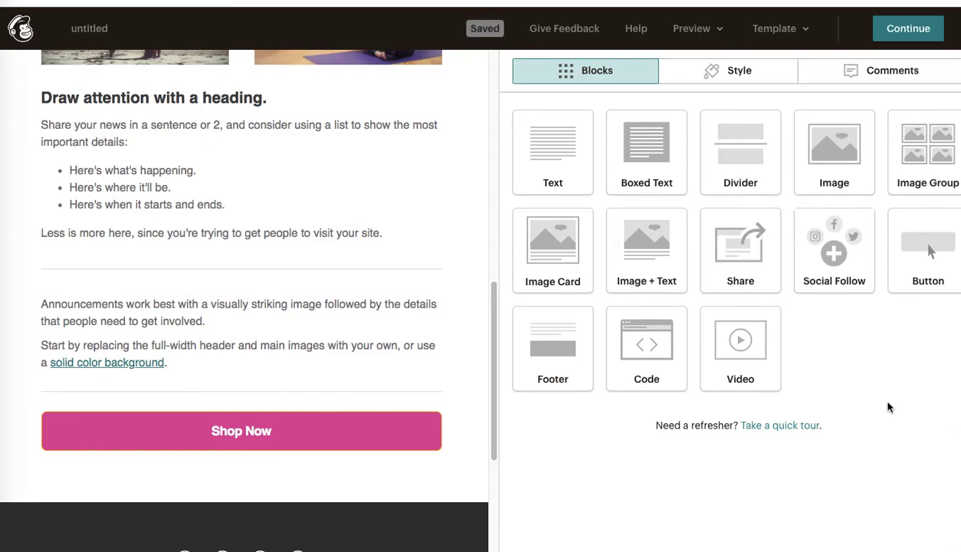
drag(493, 316, 481, 71)
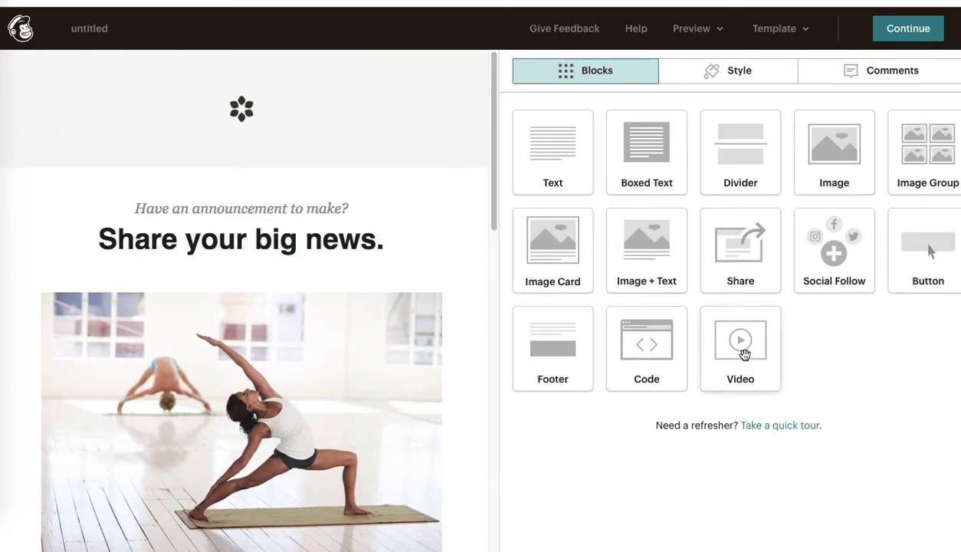
drag(743, 354, 204, 216)
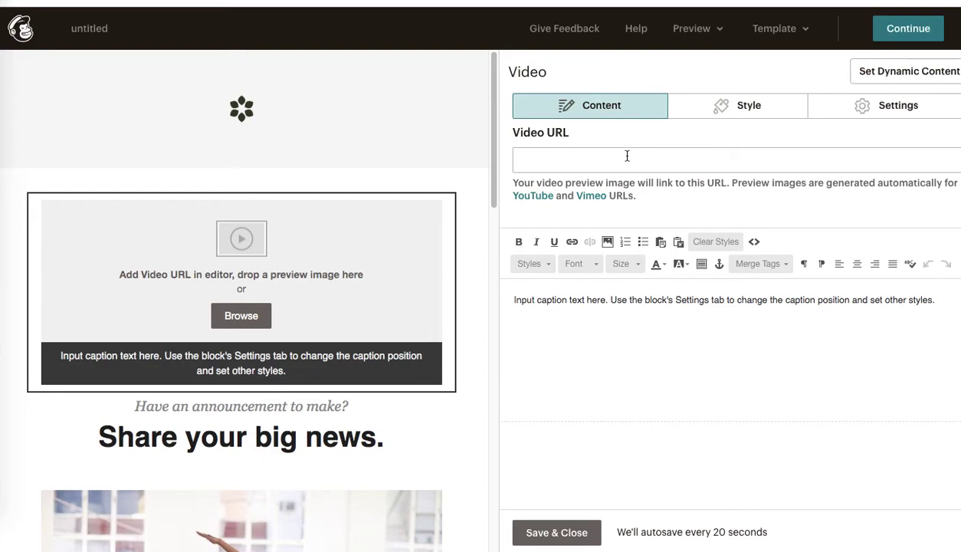
text(https://youtu.be/OmyVQ_MCyUo)
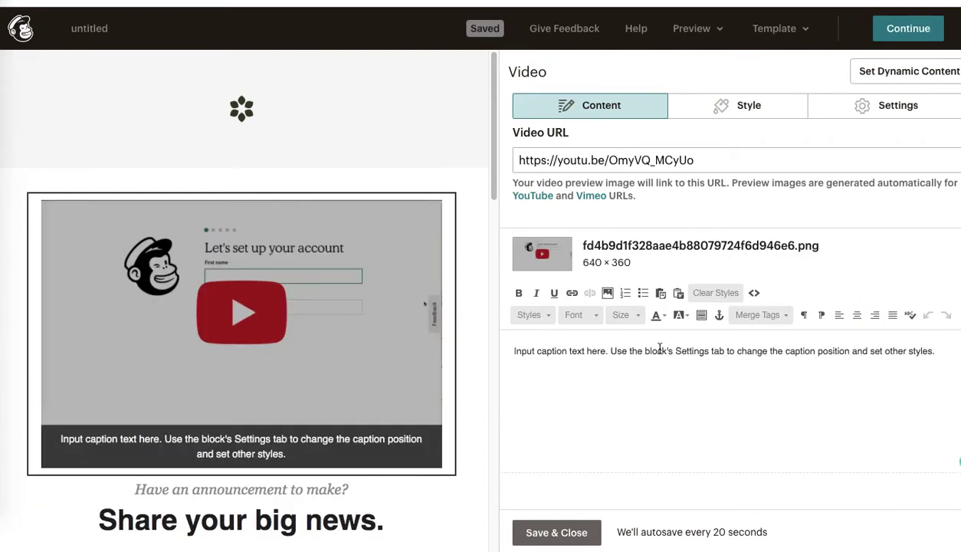
triple_click(660, 349)
key(BackSpace)
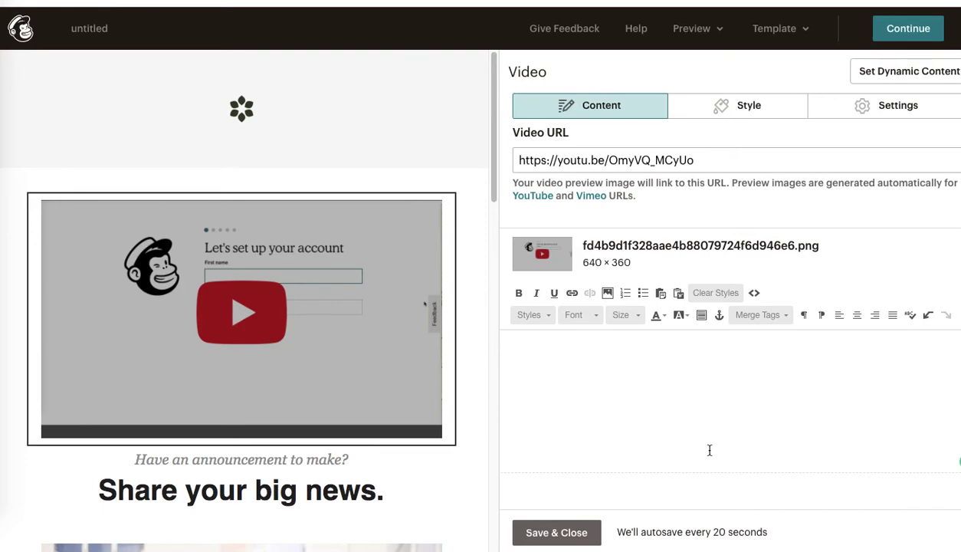
Step: Remove the card background color from the video block and save the block
click(752, 112)
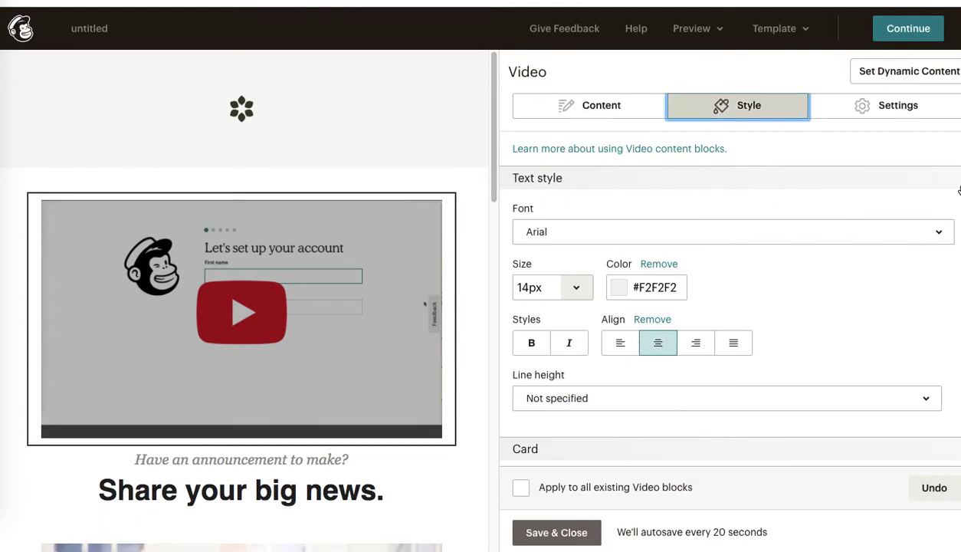
scroll(688, 234, down, 5)
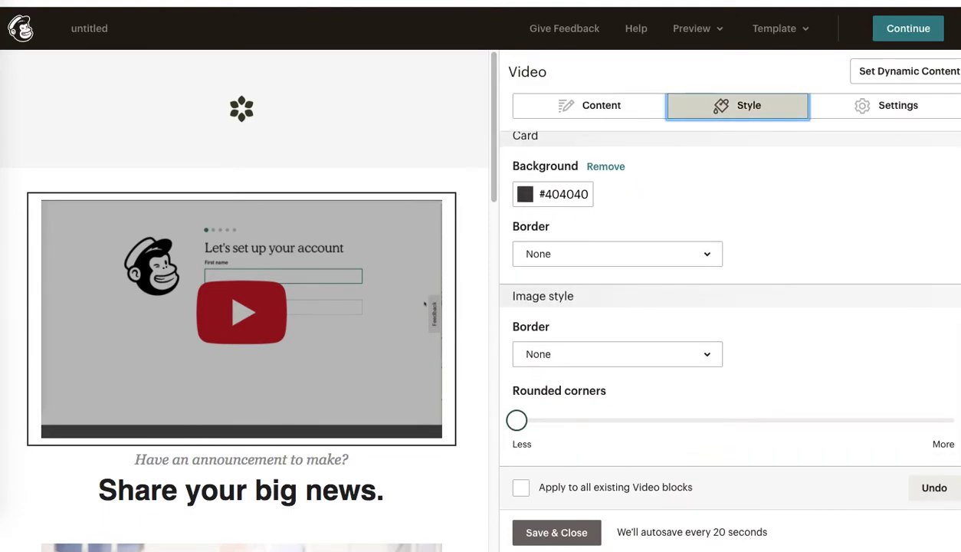
click(540, 194)
click(703, 205)
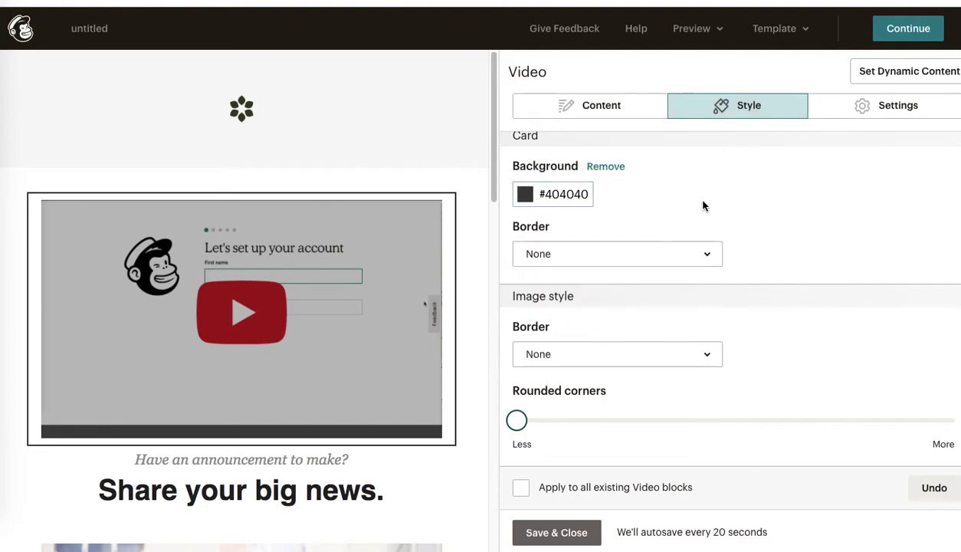
click(605, 167)
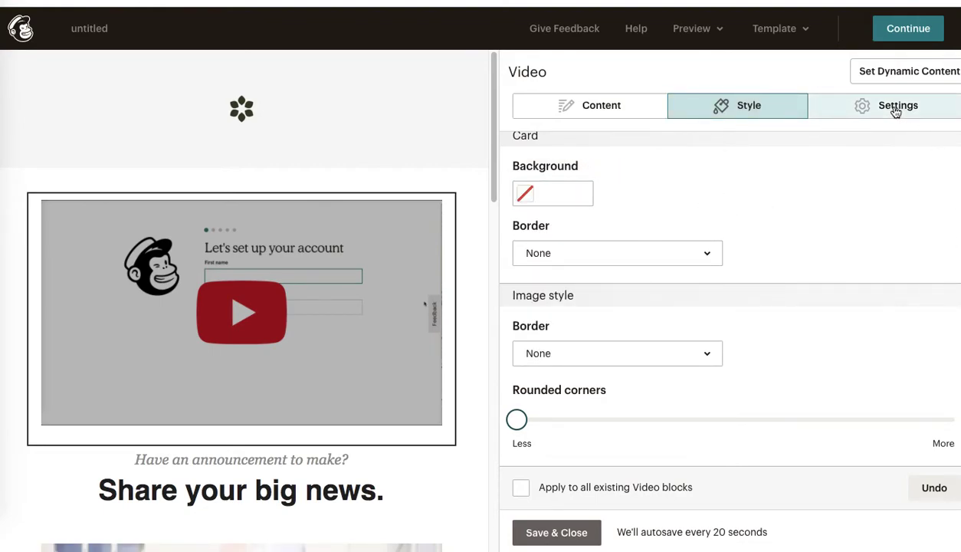
click(601, 105)
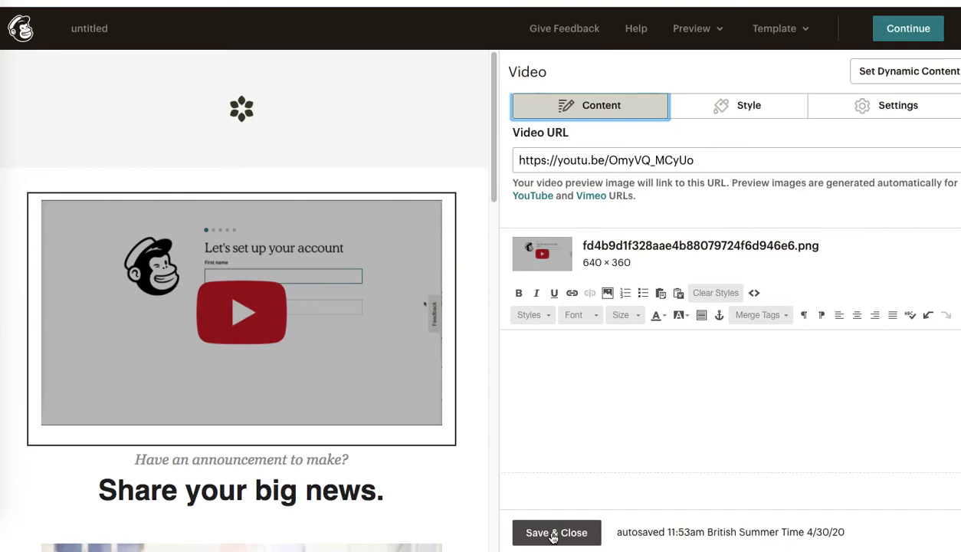
click(553, 532)
Step: Set the footer style's background color to the red swatch #ea5b3a in the email's overall style settings
mouse_move(492, 130)
mouse_down()
mouse_move(492, 182)
mouse_move(495, 129)
mouse_up()
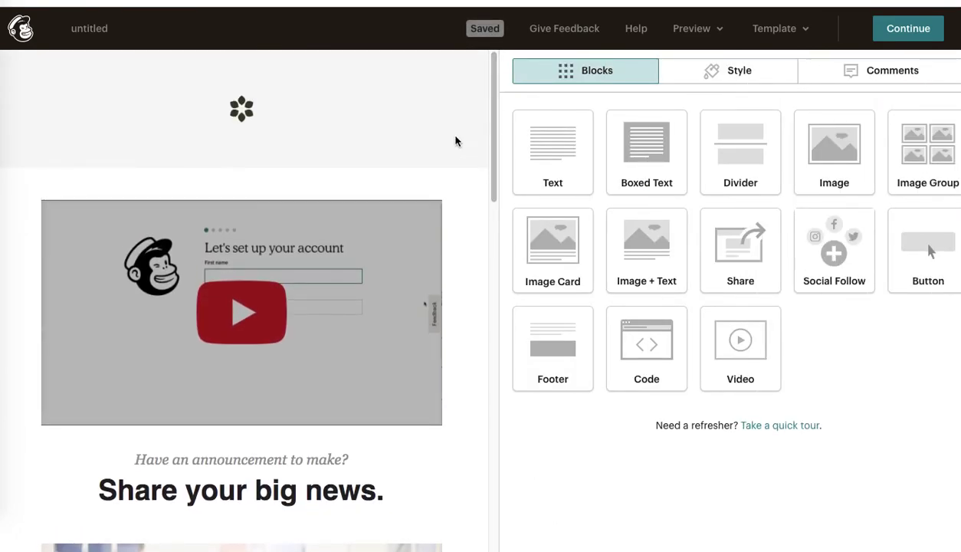
mouse_move(492, 117)
mouse_down()
mouse_move(484, 328)
mouse_move(480, 270)
mouse_move(500, 445)
mouse_up()
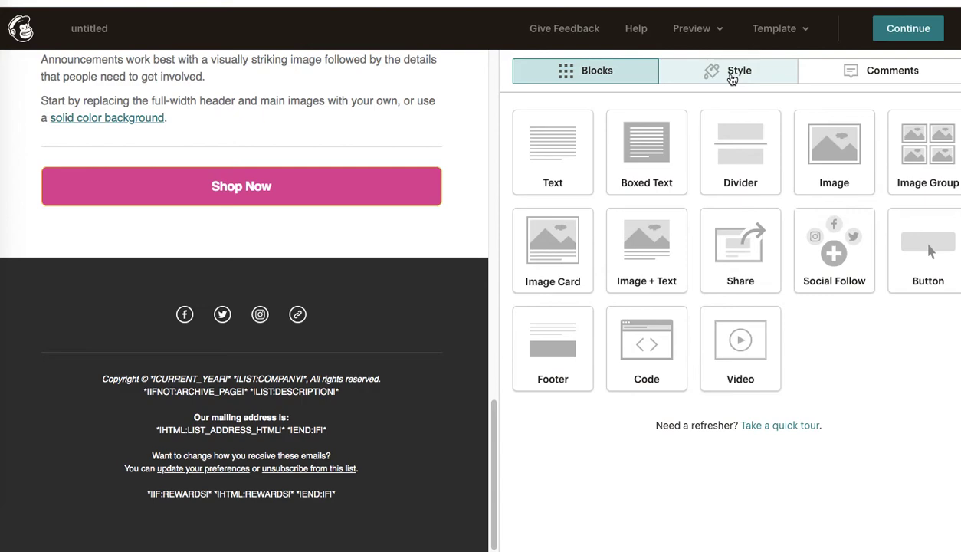
click(732, 76)
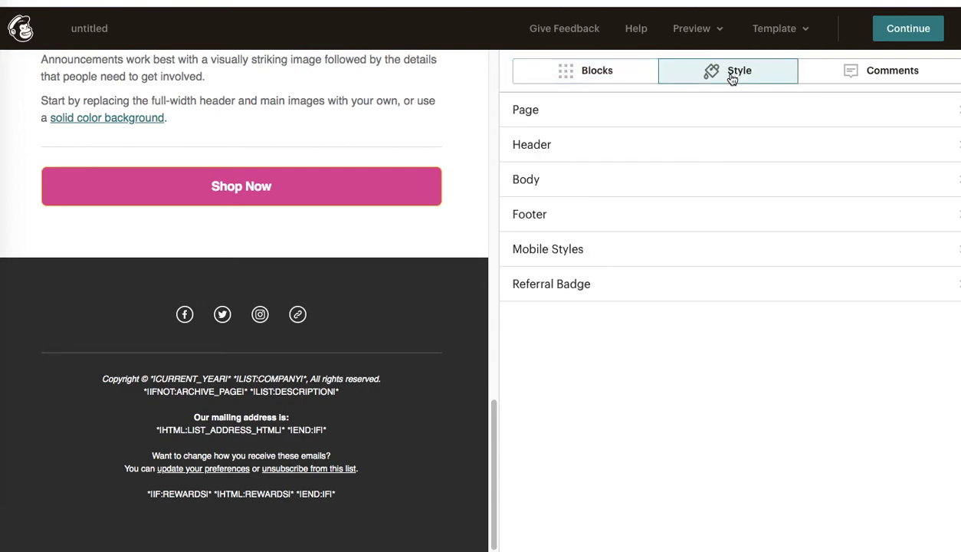
click(533, 217)
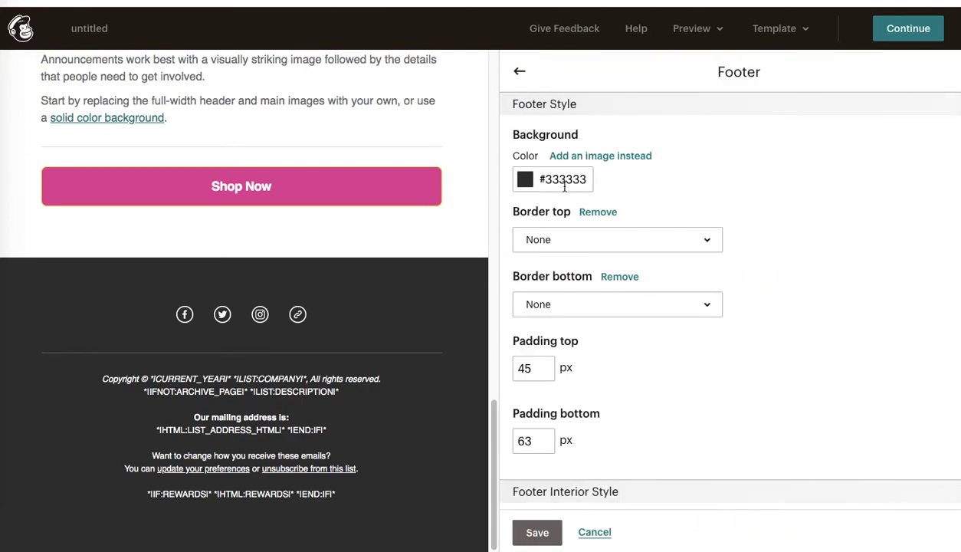
click(525, 179)
click(563, 321)
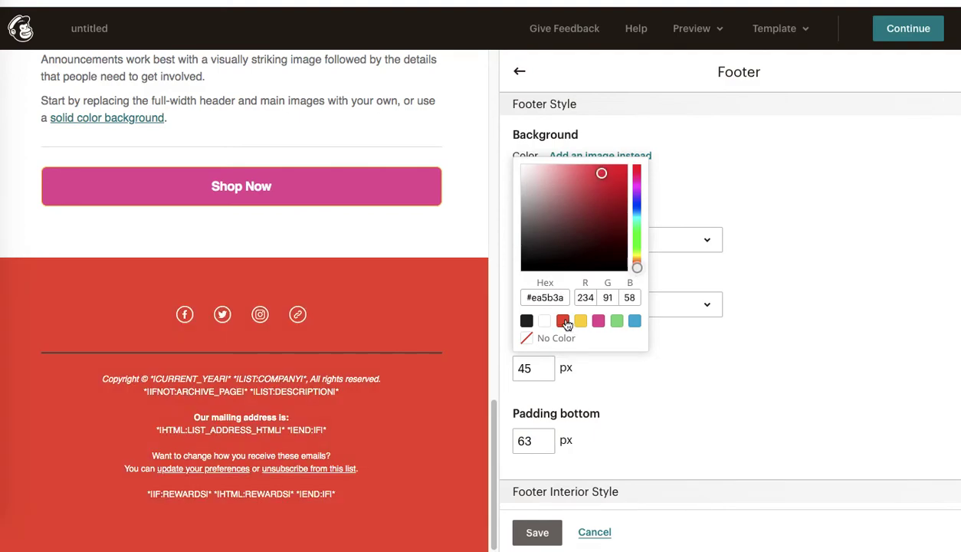
click(839, 233)
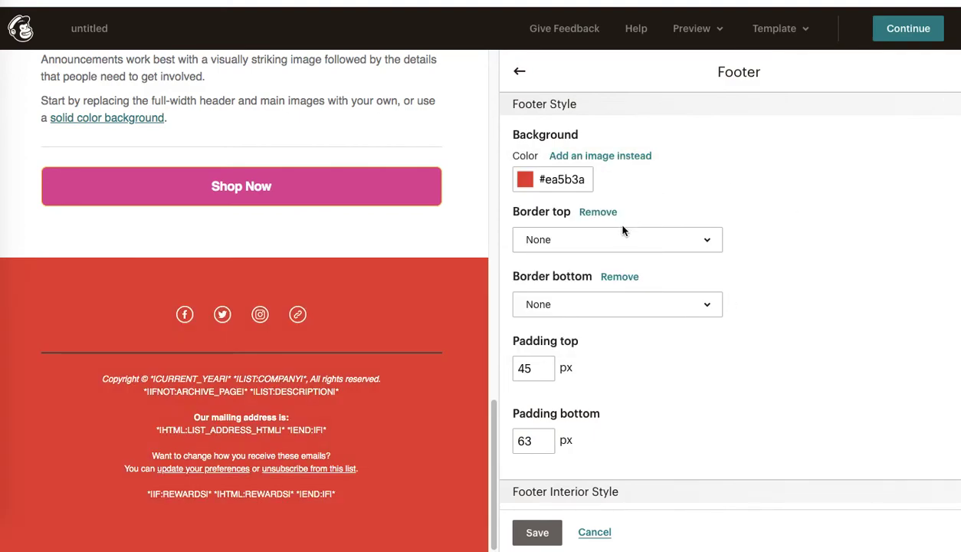
click(603, 242)
click(603, 242)
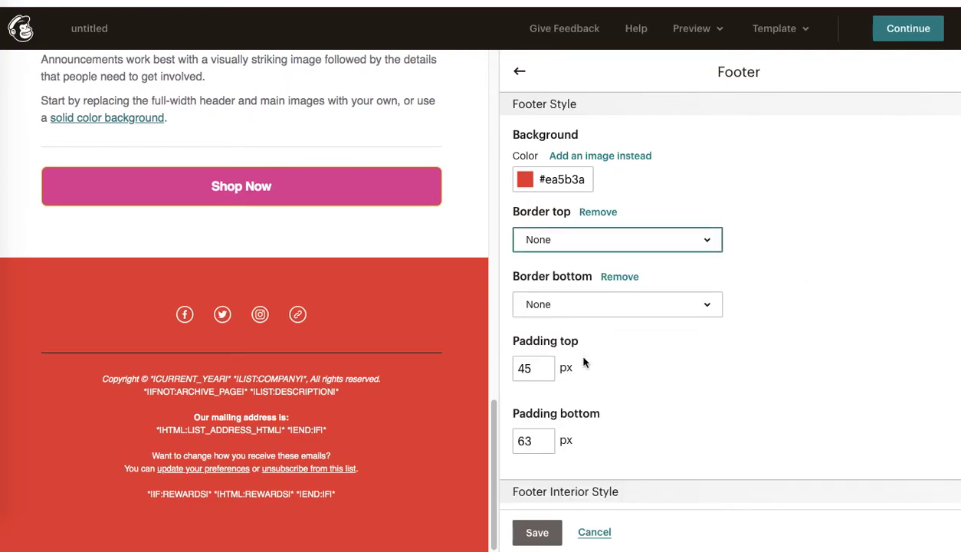
Step: Set the footer link color to dark blue #123240 and save the footer style
scroll(937, 278, down, 10)
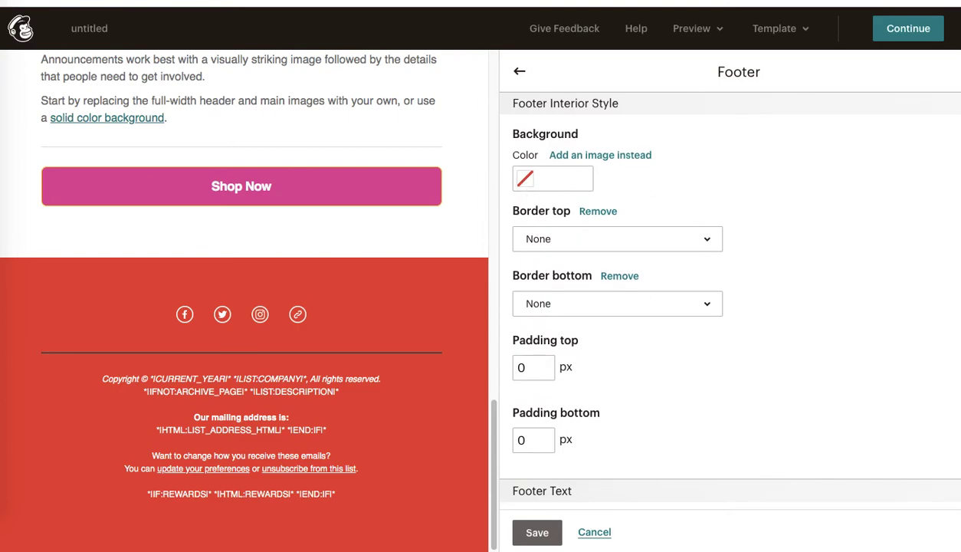
scroll(730, 299, down, 5)
scroll(959, 443, down, 1)
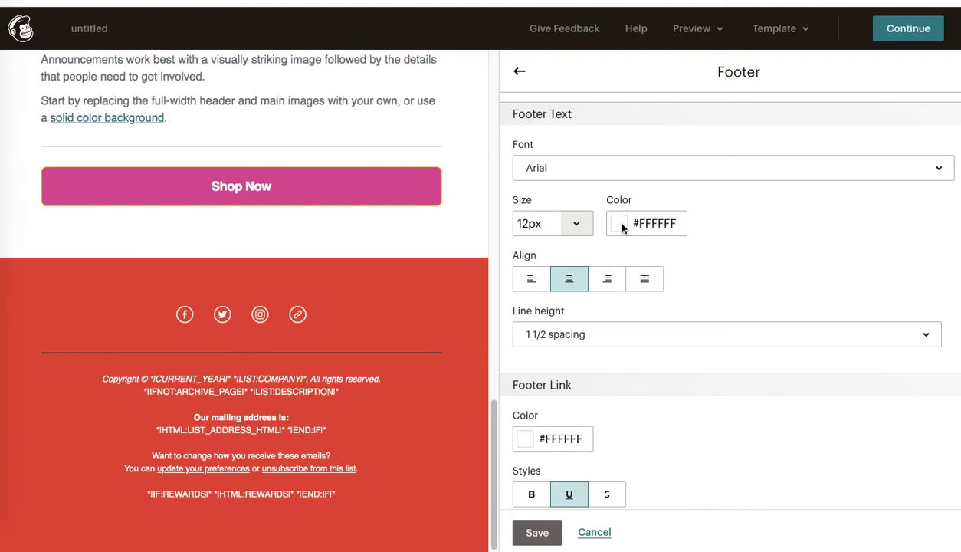
click(525, 440)
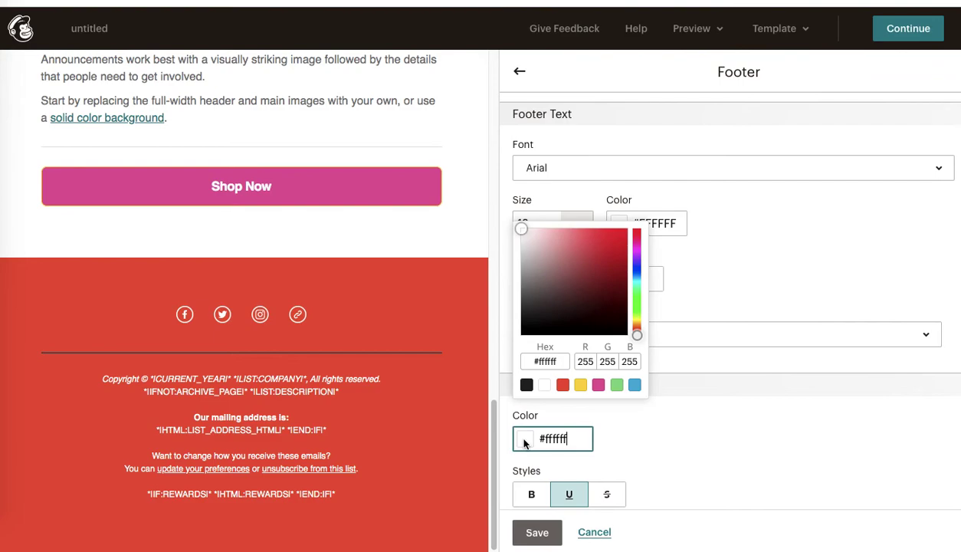
click(598, 385)
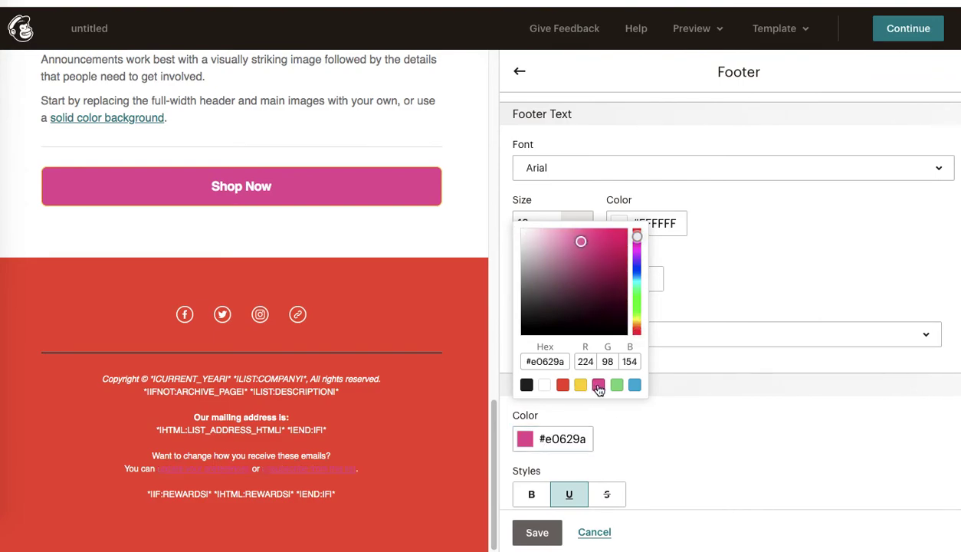
click(634, 384)
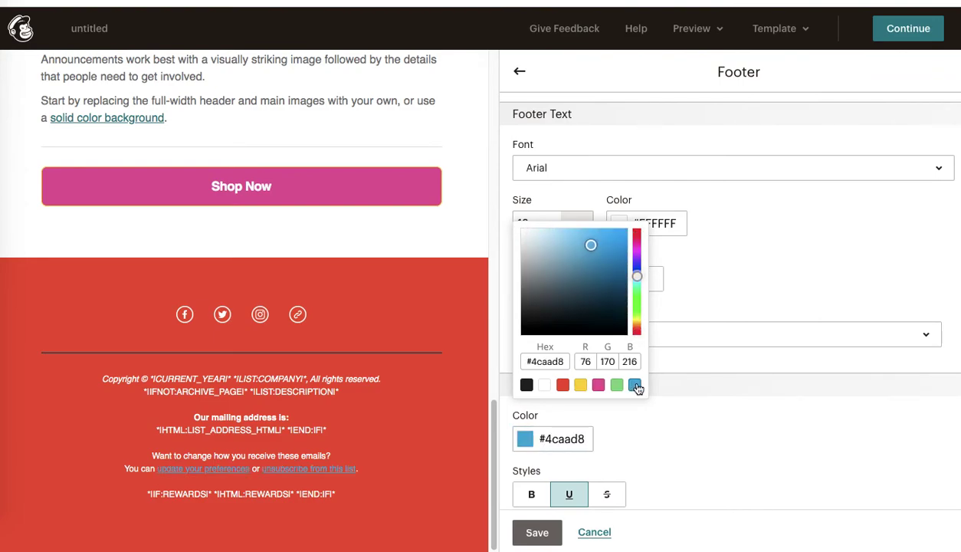
drag(587, 242, 597, 309)
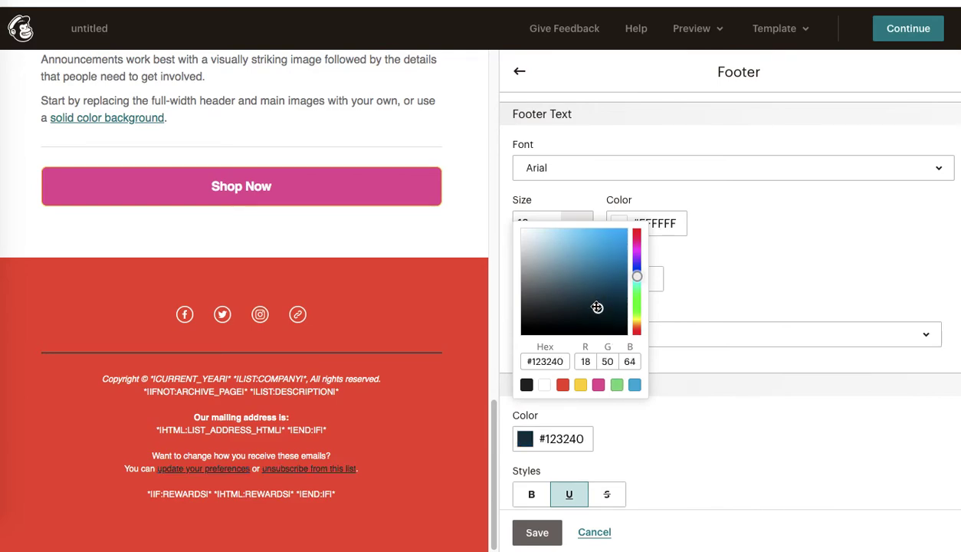
click(702, 328)
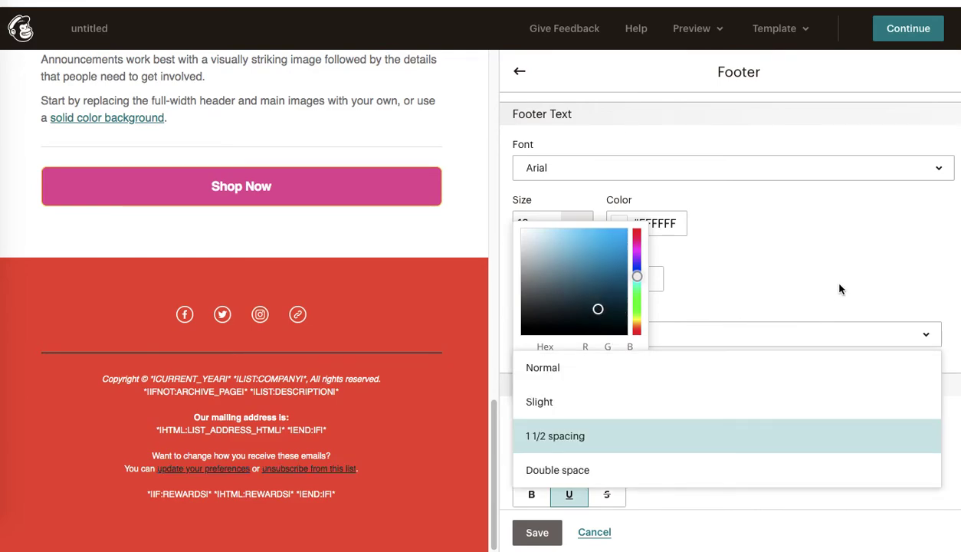
click(923, 233)
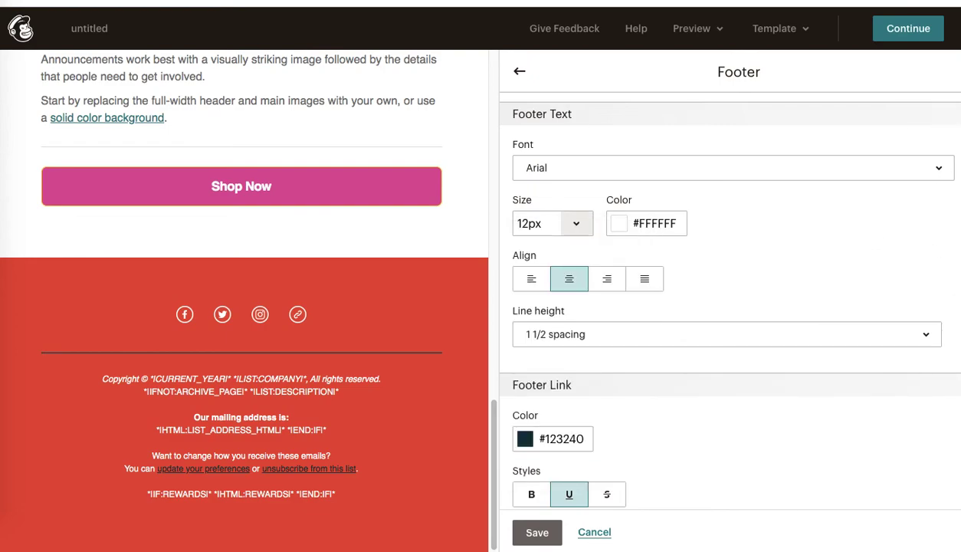
scroll(727, 307, down, 10)
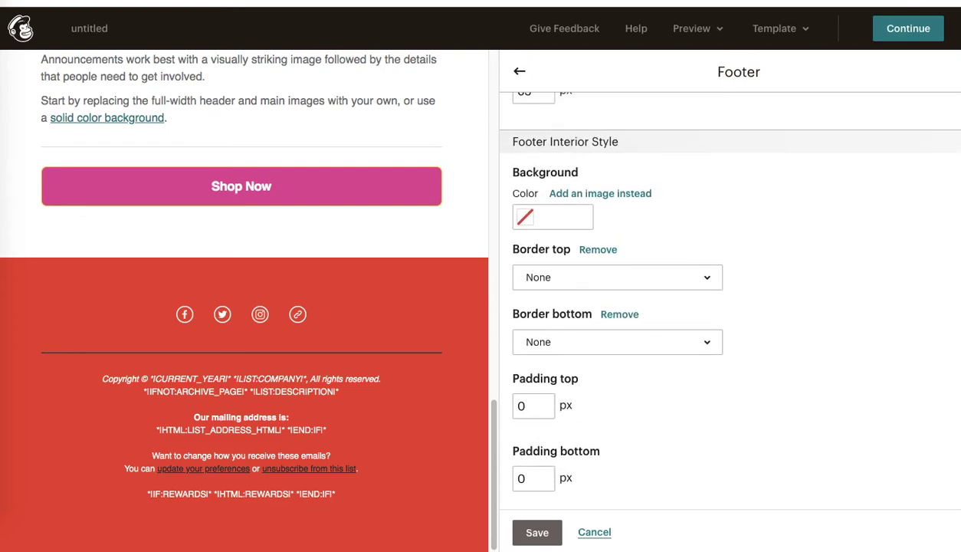
click(537, 533)
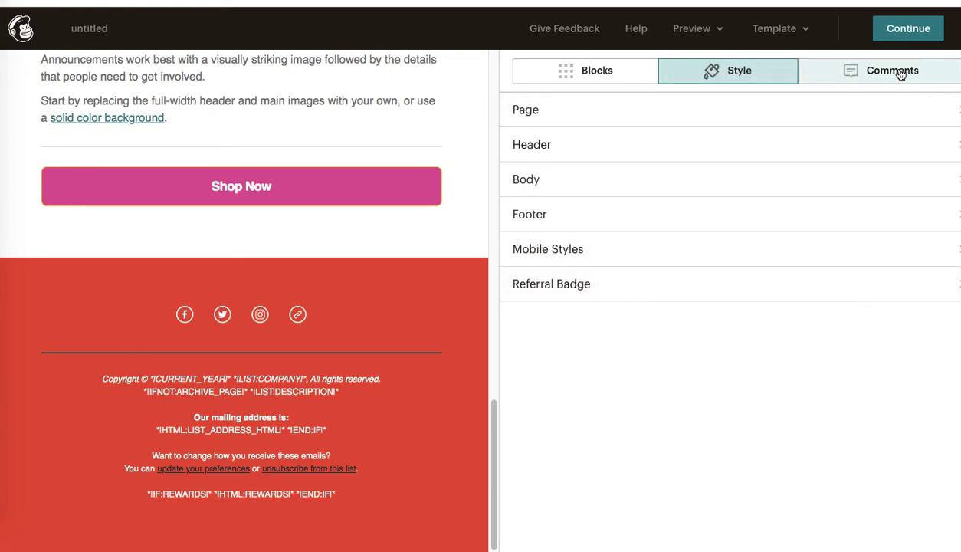
Step: Remove Twitter from the footer's Social Follow block and save the block
mouse_move(347, 322)
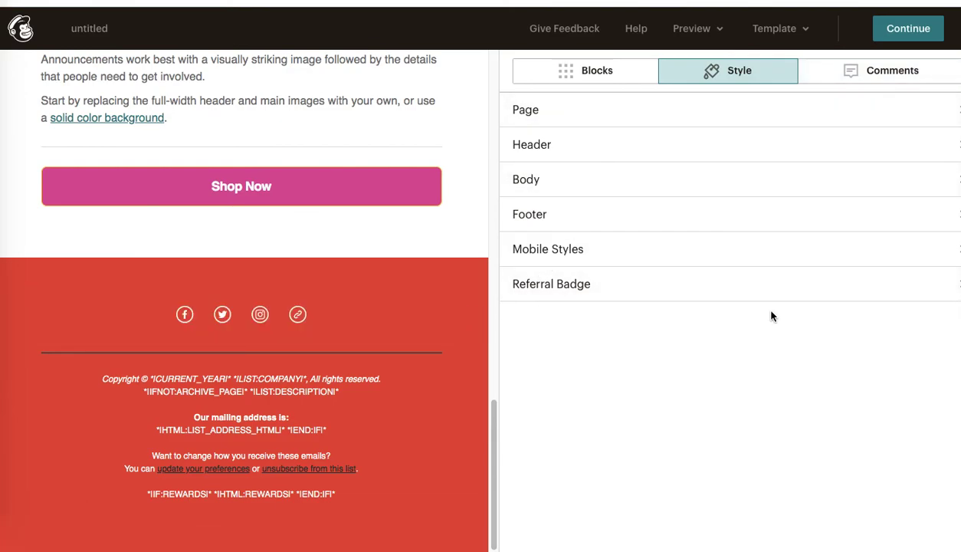
mouse_move(416, 284)
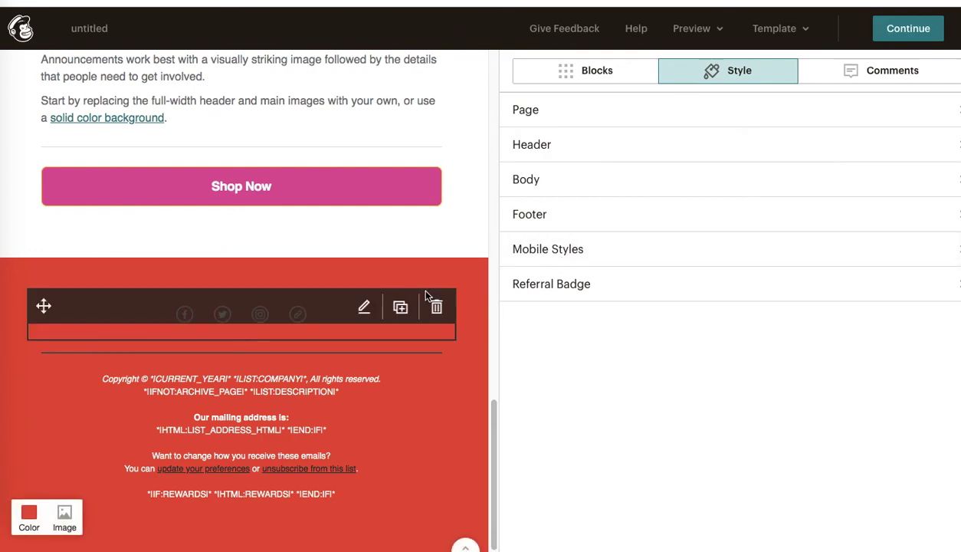
click(319, 320)
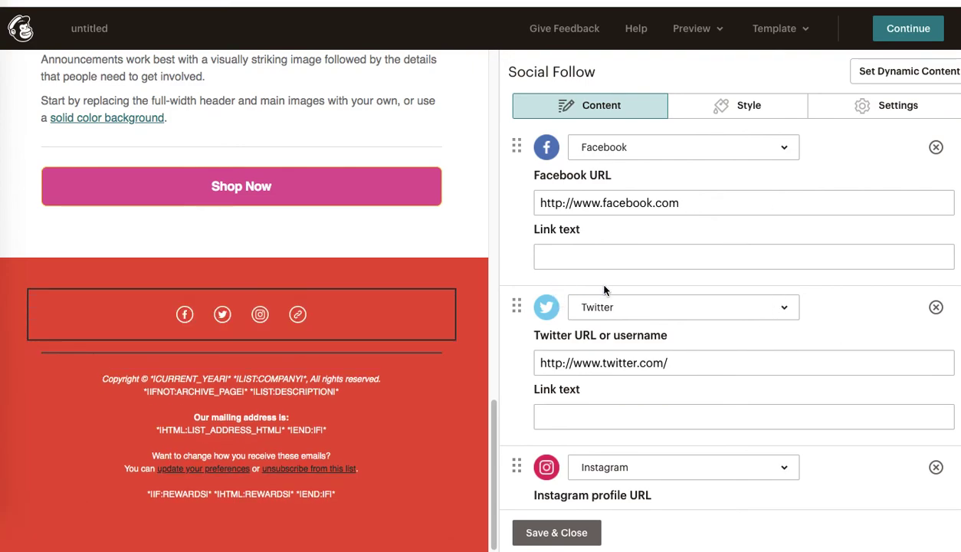
click(936, 306)
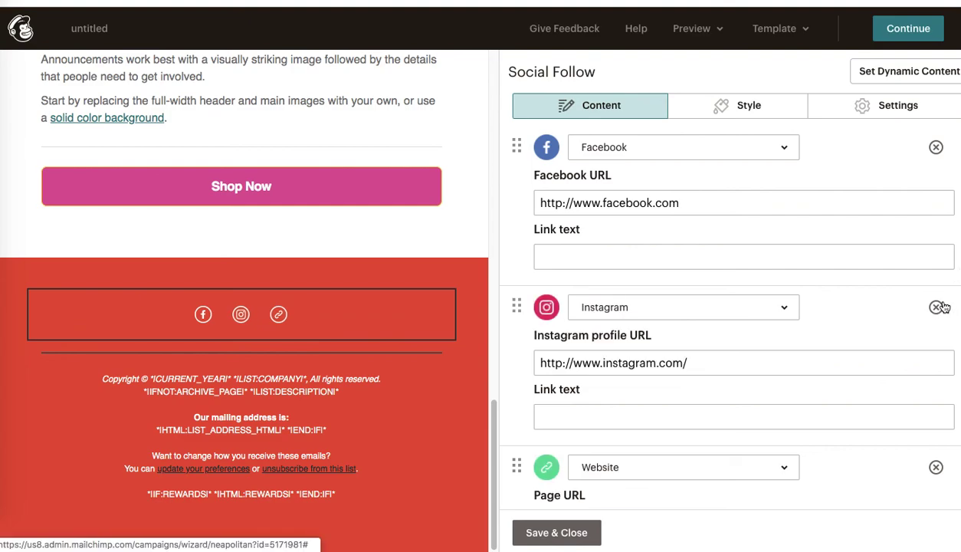
click(554, 532)
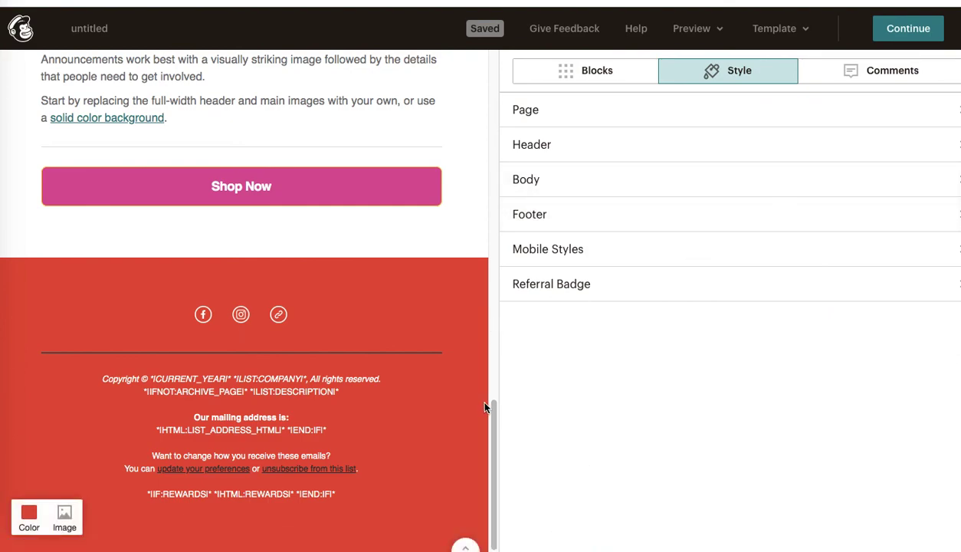
drag(492, 402, 513, 65)
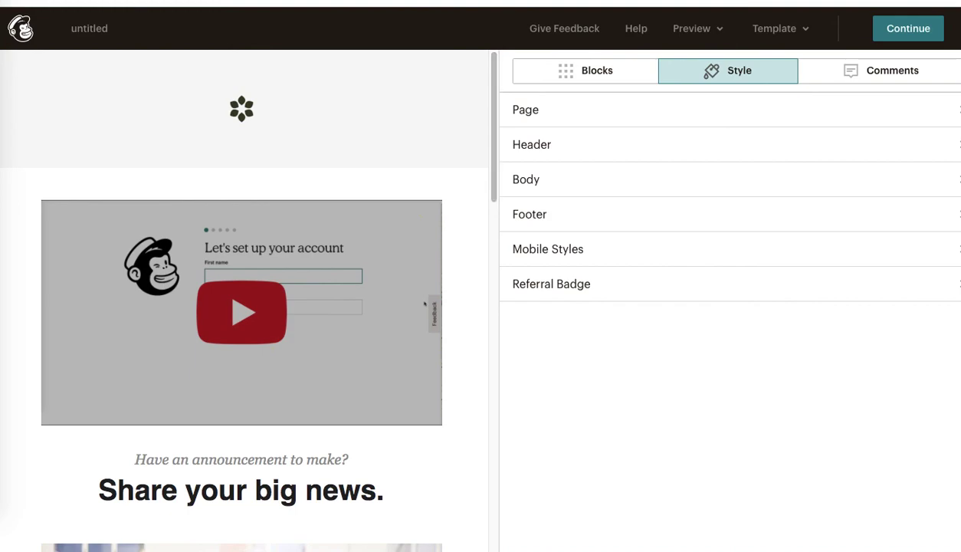